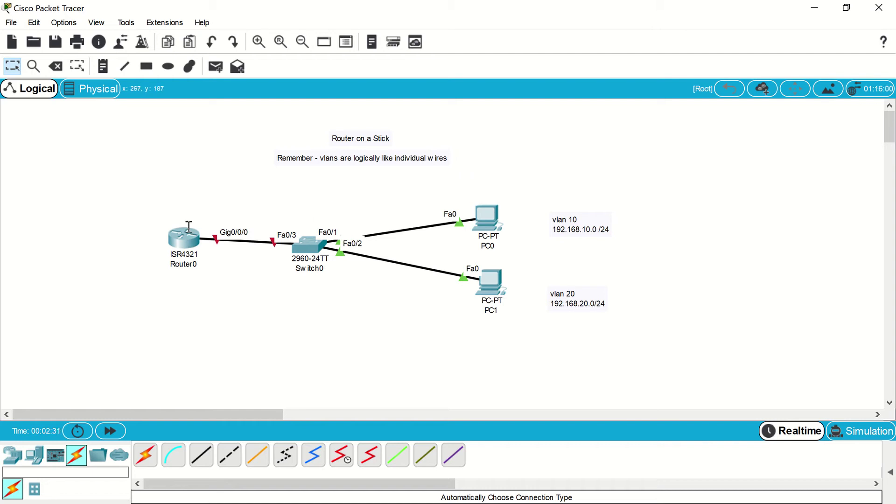
Step: Open the command line of Switch0 and enter global configuration mode
{"action": "mouse_move", "coordinate": [184, 234]}
{"action": "left_click", "coordinate": [304, 243]}
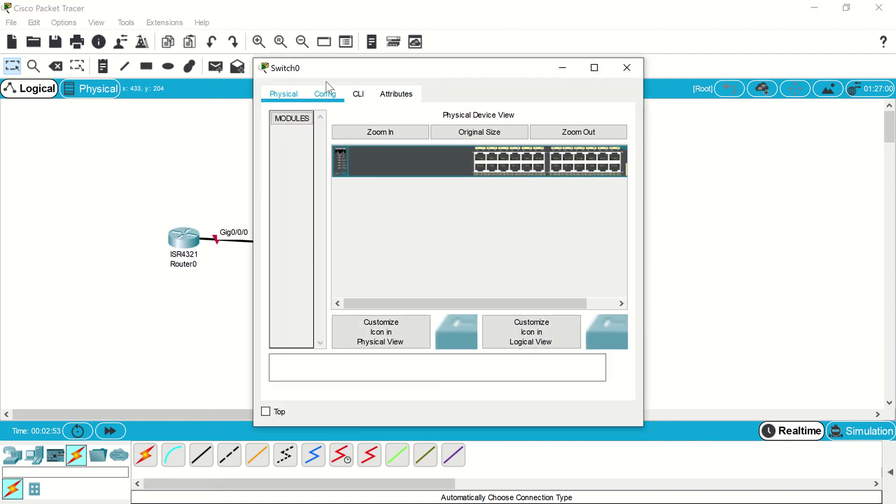
{"action": "left_click", "coordinate": [358, 94]}
{"action": "left_click_drag", "start_coordinate": [388, 65], "coordinate": [588, 59]}
{"action": "key", "text": "Return"}
{"action": "type", "text": "en"}
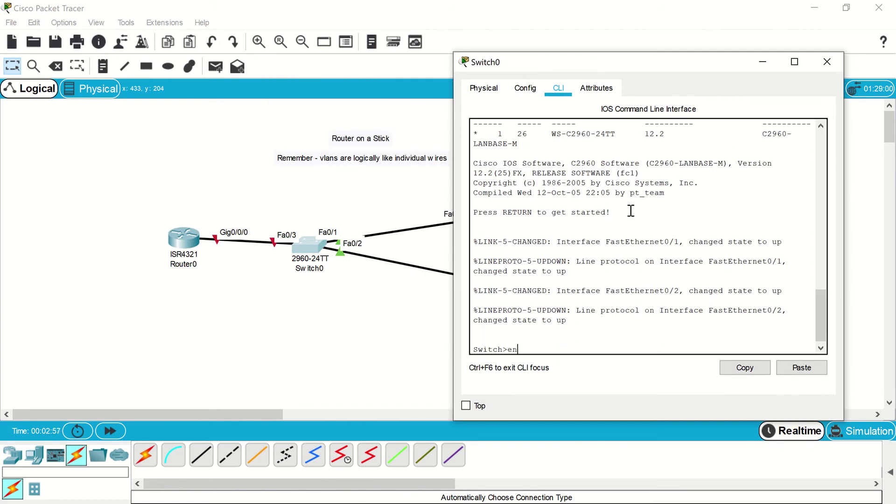
{"action": "key", "text": "Return"}
{"action": "type", "text": "conf t"}
{"action": "key", "text": "Return"}
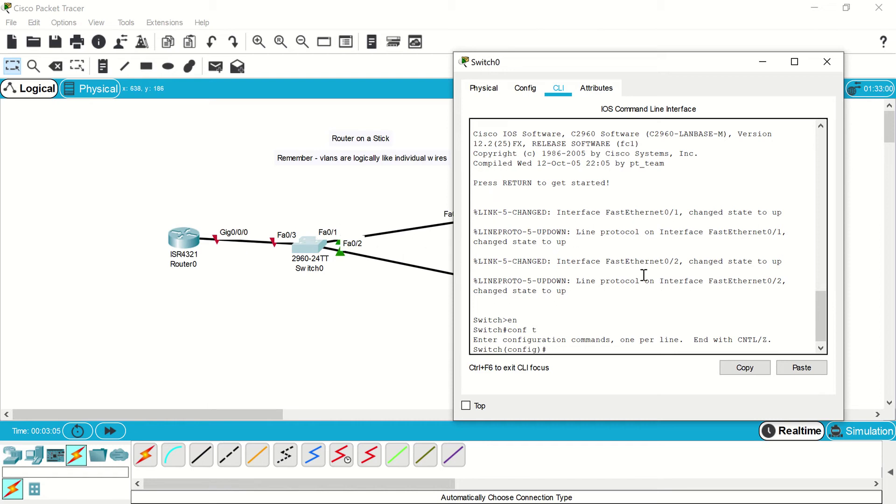
Step: Configure switch interface fa0/1 as an access port in VLAN 10
{"action": "type", "text": "int fa0/1"}
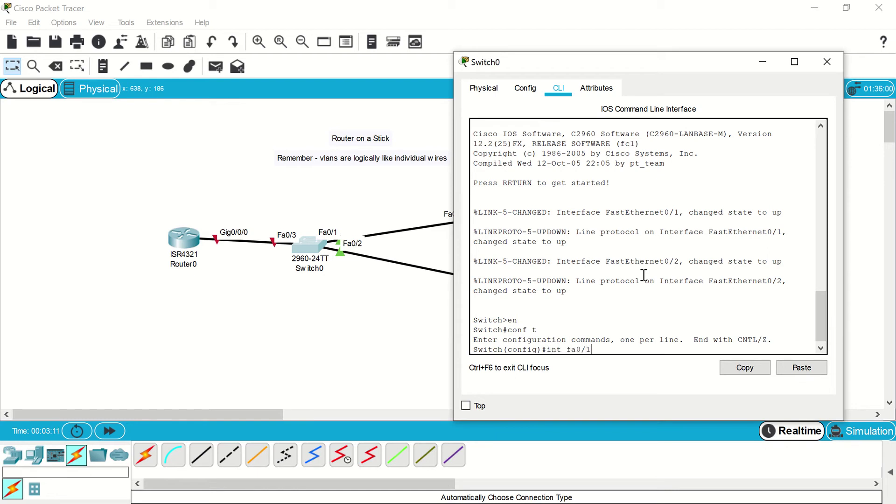
{"action": "key", "text": "Return"}
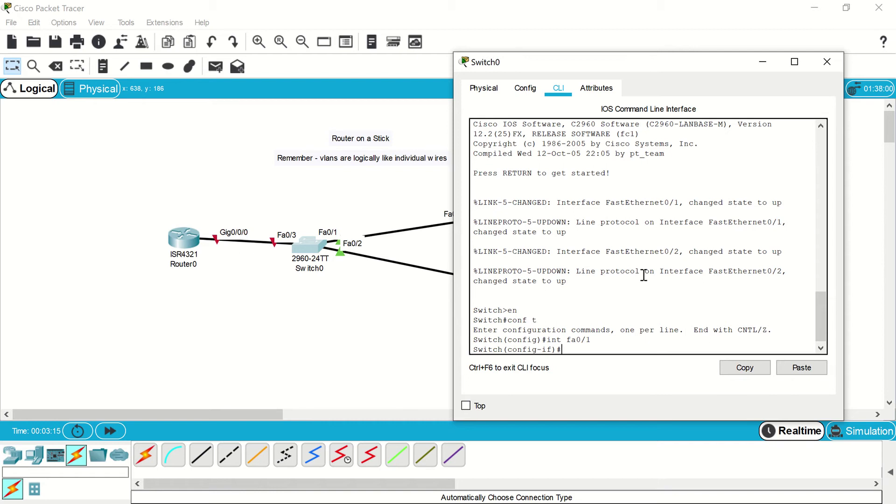
{"action": "type", "text": "switchport mode access"}
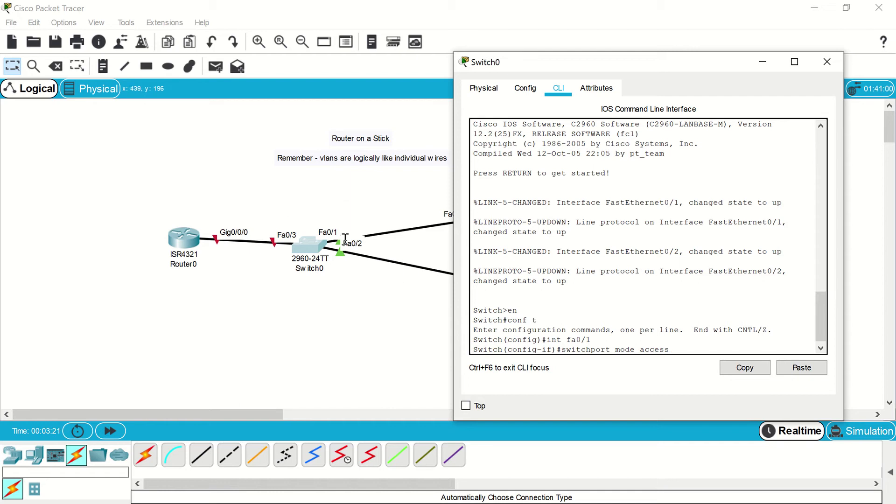
{"action": "key", "text": "Return"}
{"action": "type", "text": "switc"}
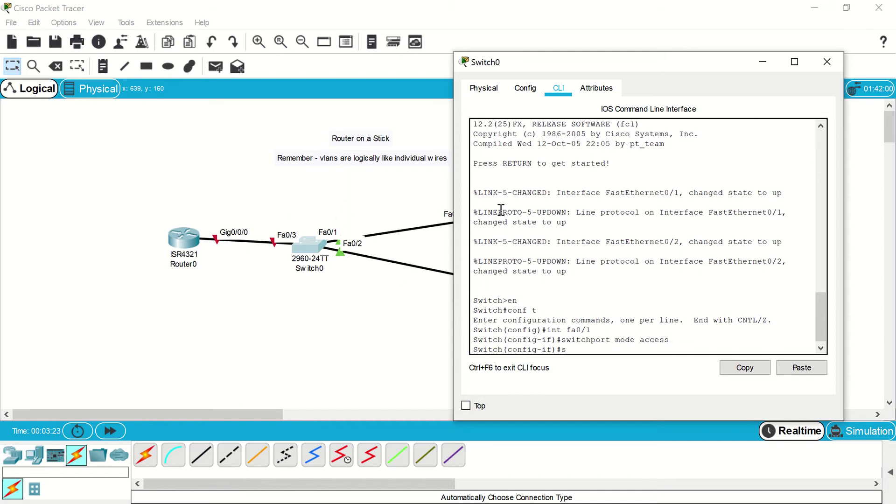
{"action": "type", "text": "hport access vlan 10"}
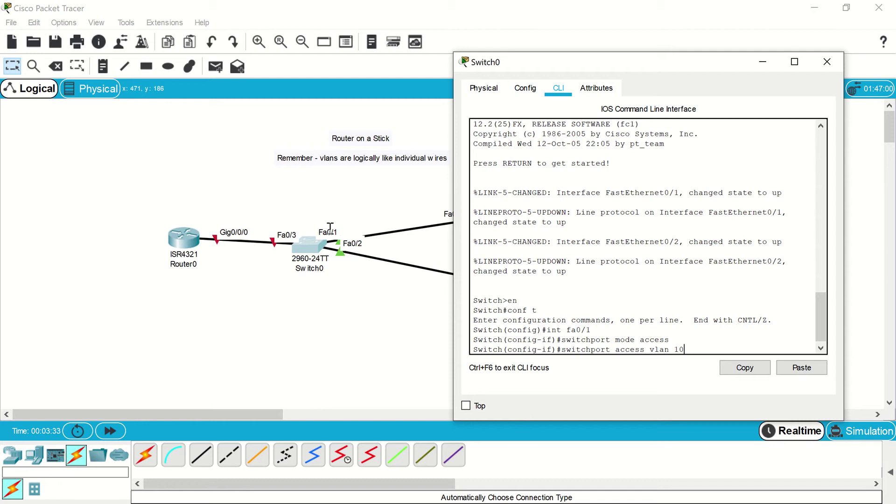
{"action": "key", "text": "Return"}
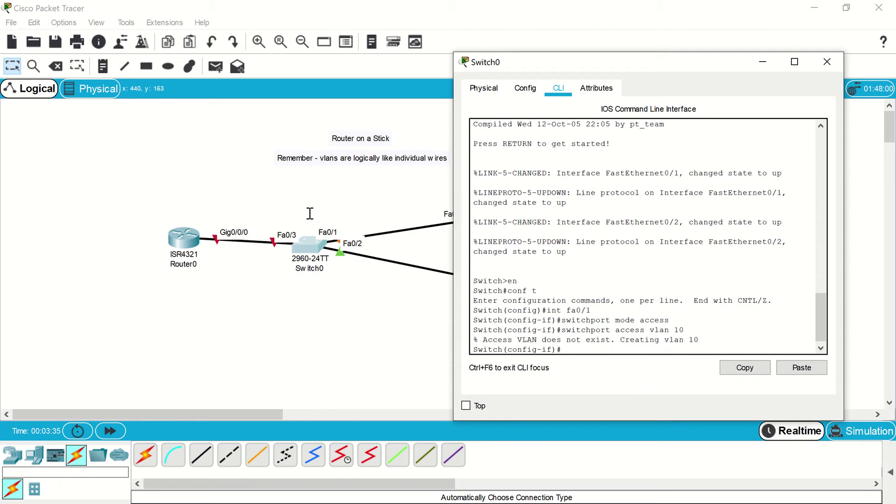
Step: Configure switch interface fa0/2 as an access port in VLAN 20
{"action": "type", "text": "int fa0/2"}
{"action": "key", "text": "Return"}
{"action": "type", "text": "sw"}
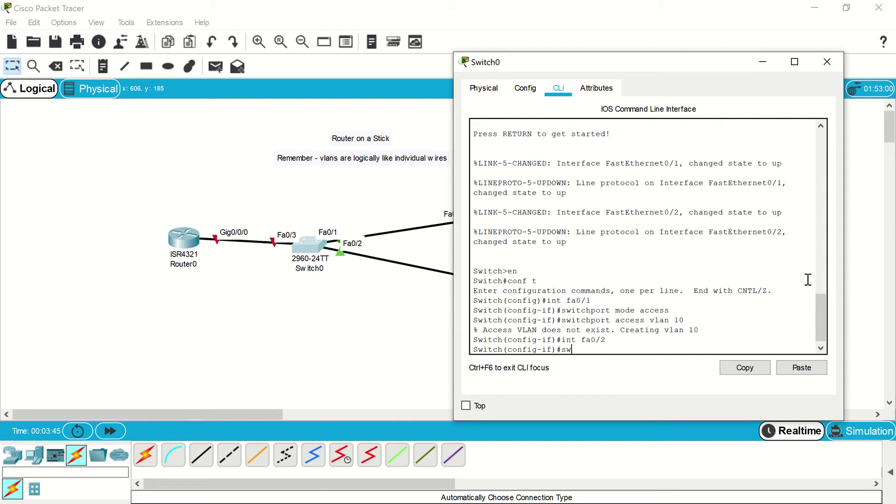
{"action": "type", "text": "itchport mode acces"}
{"action": "type", "text": "s"}
{"action": "key", "text": "Return"}
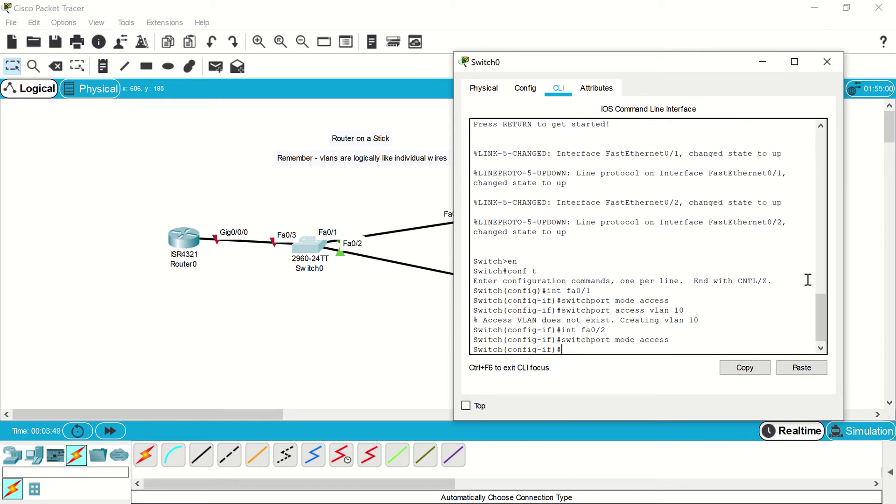
{"action": "type", "text": "switchport access vlan 20"}
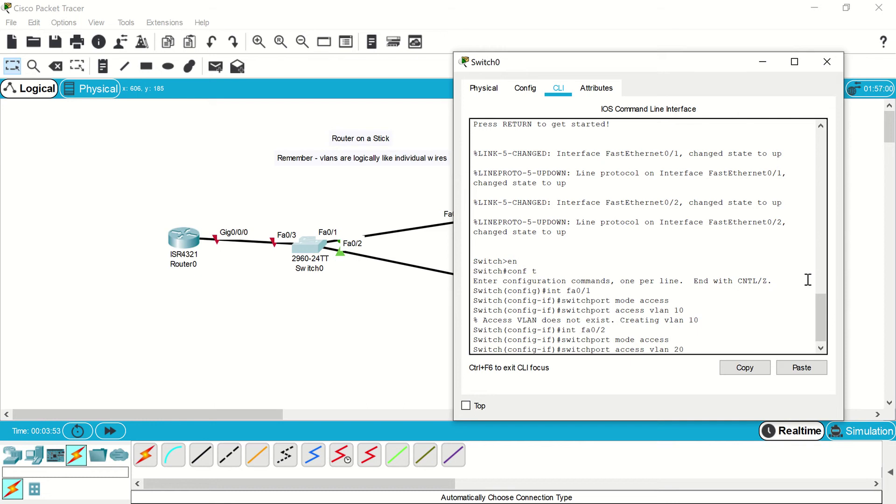
{"action": "key", "text": "Return"}
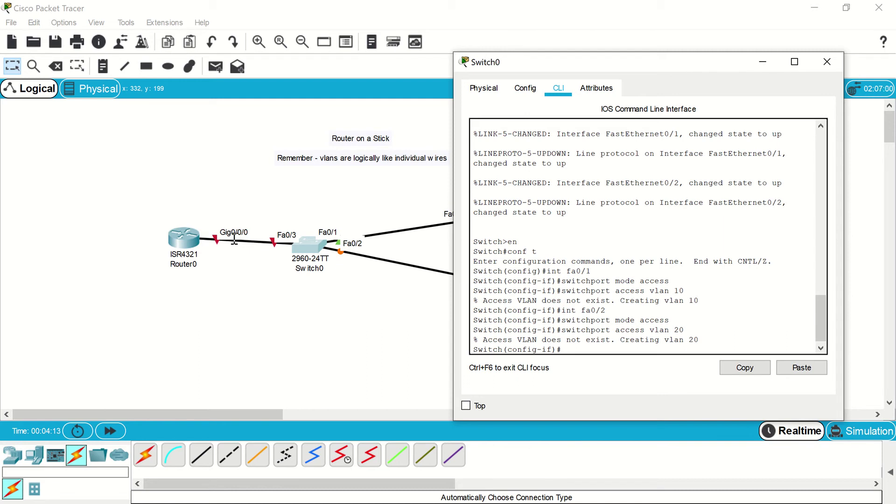
Step: Configure switch interface fa0/3 as a trunk port that allows VLANs 10 and 20
{"action": "type", "text": "f"}
{"action": "key", "text": "BackSpace"}
{"action": "type", "text": "int fa0/3"}
{"action": "key", "text": "Return"}
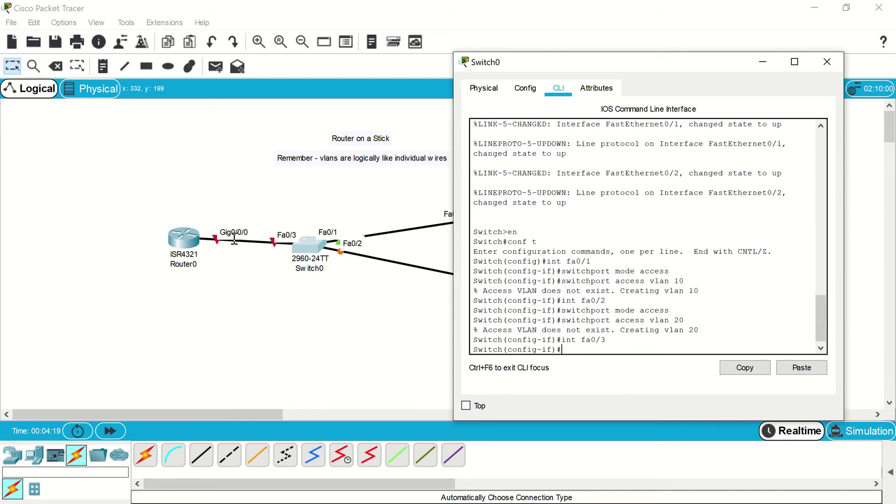
{"action": "type", "text": "switchport mode trunk"}
{"action": "key", "text": "Return"}
{"action": "type", "text": "switchport "}
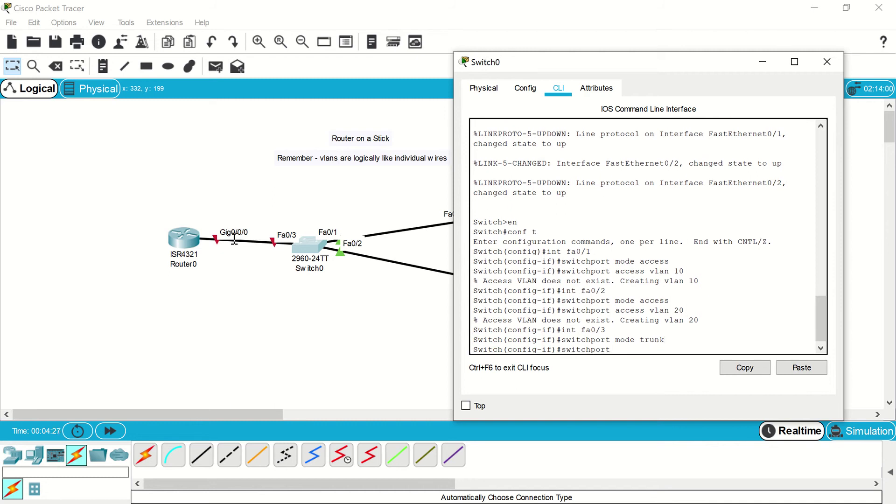
{"action": "type", "text": "trunk allowed vlan 10,20"}
{"action": "key", "text": "Return"}
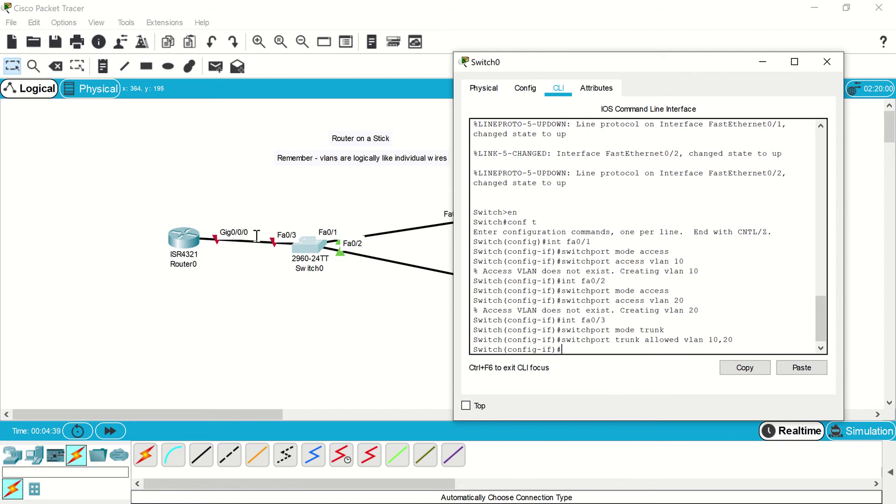
Step: Leave configuration mode on Switch0, save its configuration with wr and close the device window
{"action": "type", "text": "end"}
{"action": "key", "text": "Return"}
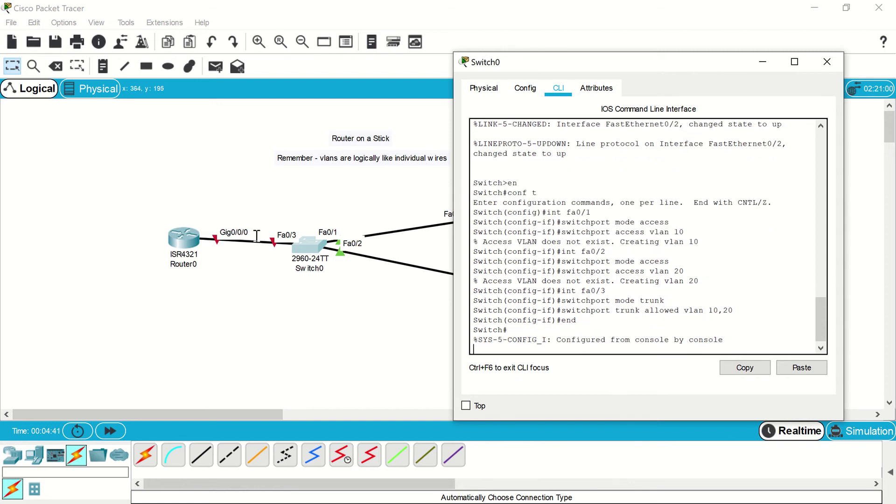
{"action": "type", "text": "do wr"}
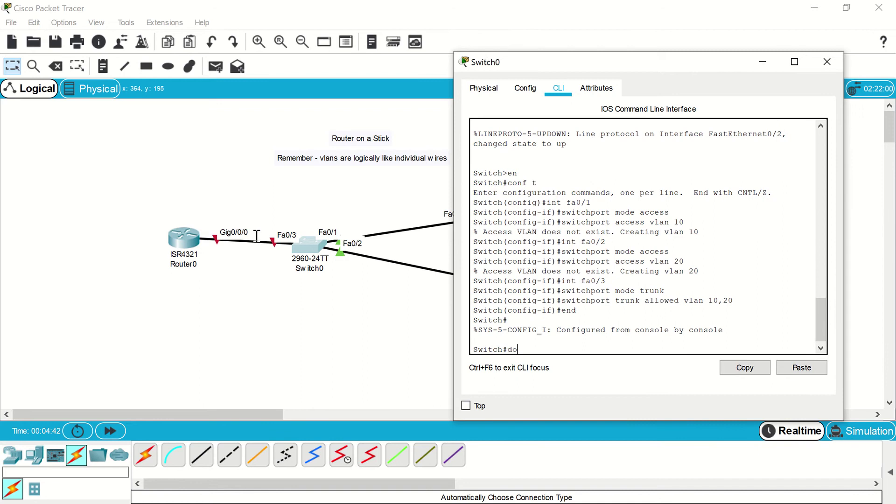
{"action": "key", "text": "Return"}
{"action": "type", "text": "wr"}
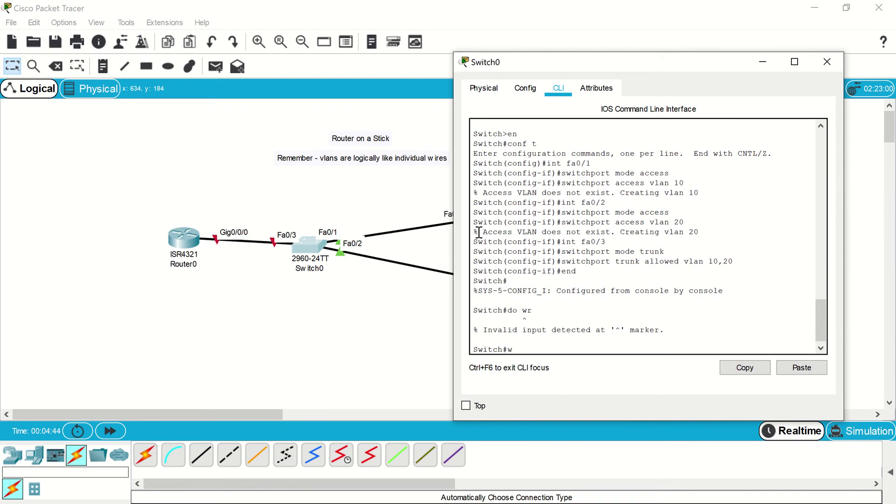
{"action": "key", "text": "Return"}
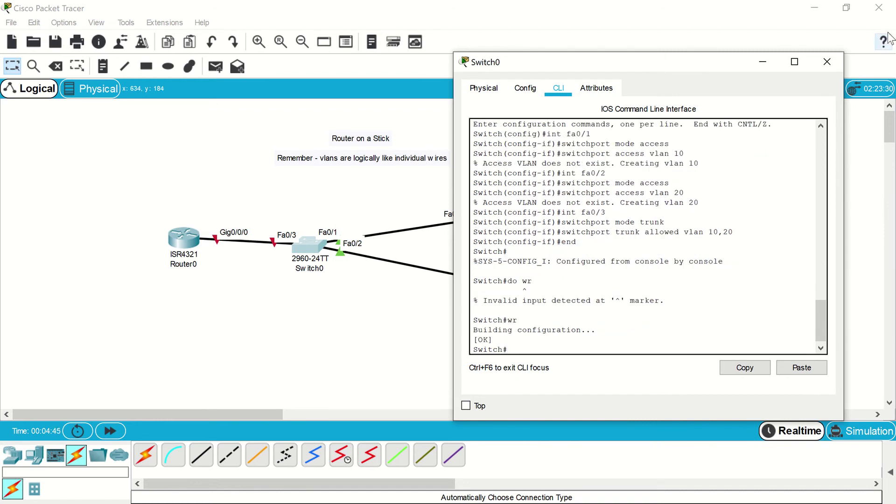
{"action": "left_click", "coordinate": [825, 61]}
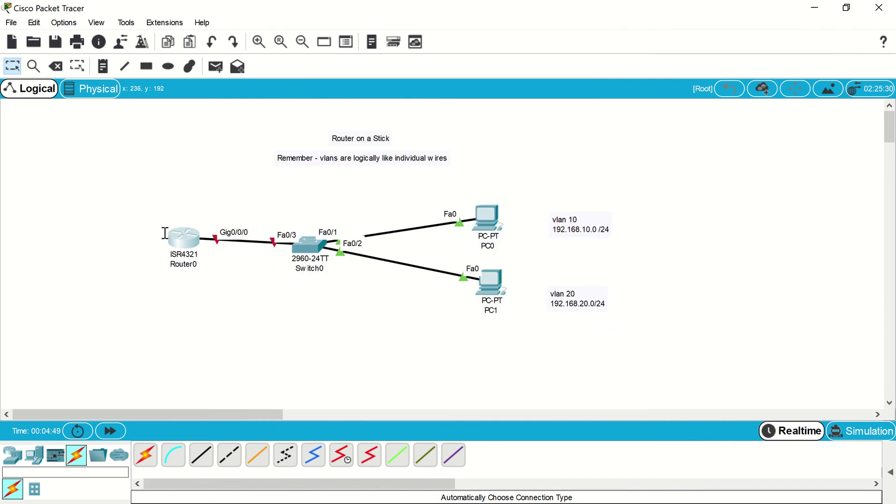
Step: Open the command line of Router0, decline the initial configuration dialog and keep the topology in view
{"action": "left_click", "coordinate": [191, 239]}
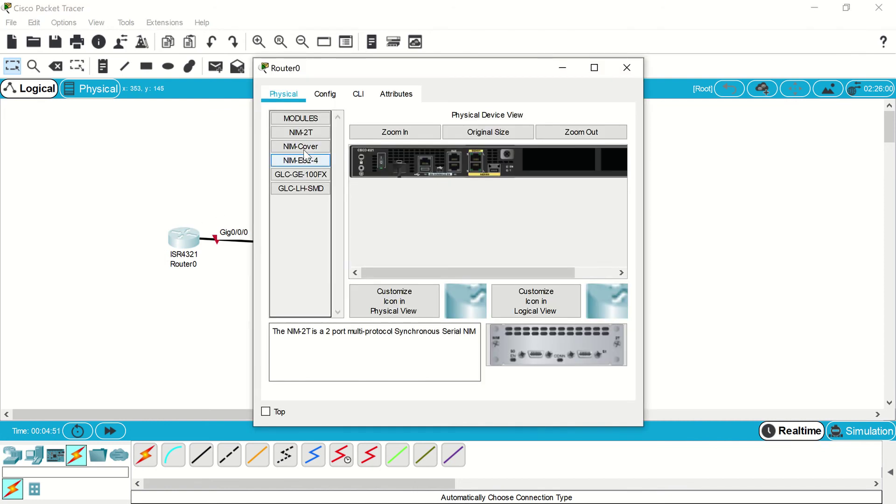
{"action": "left_click", "coordinate": [347, 99]}
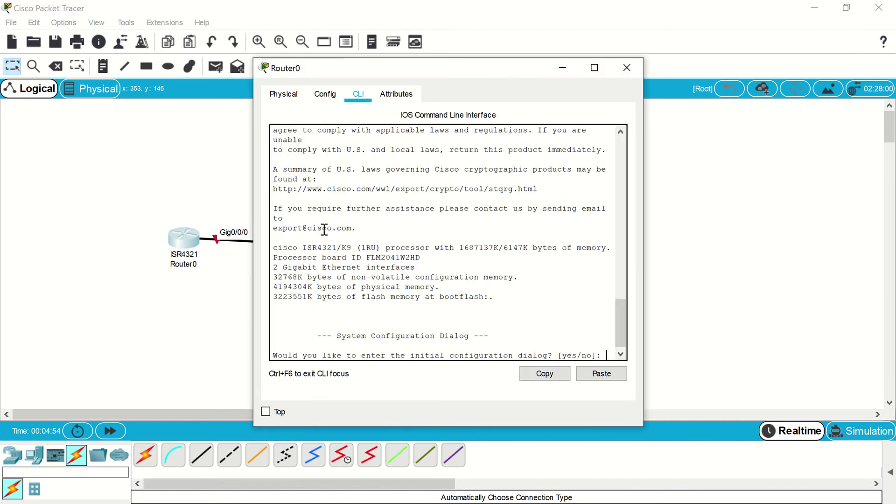
{"action": "type", "text": "n"}
{"action": "key", "text": "Return"}
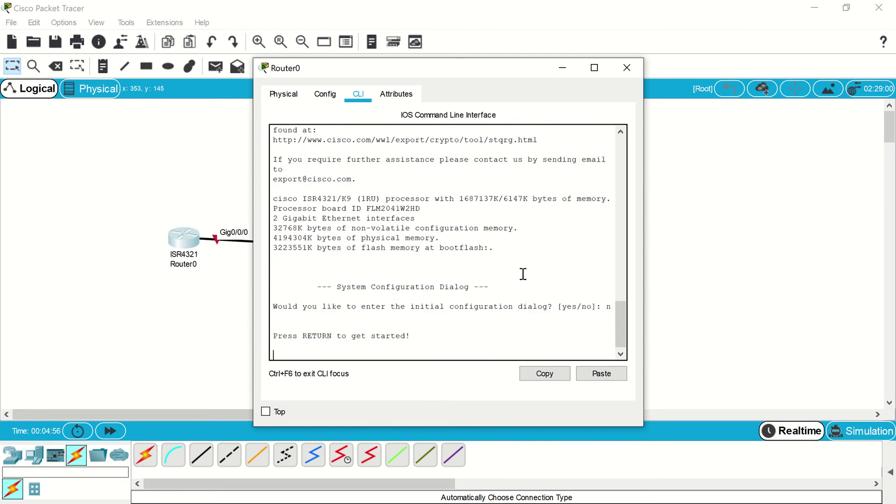
{"action": "key", "text": "Return"}
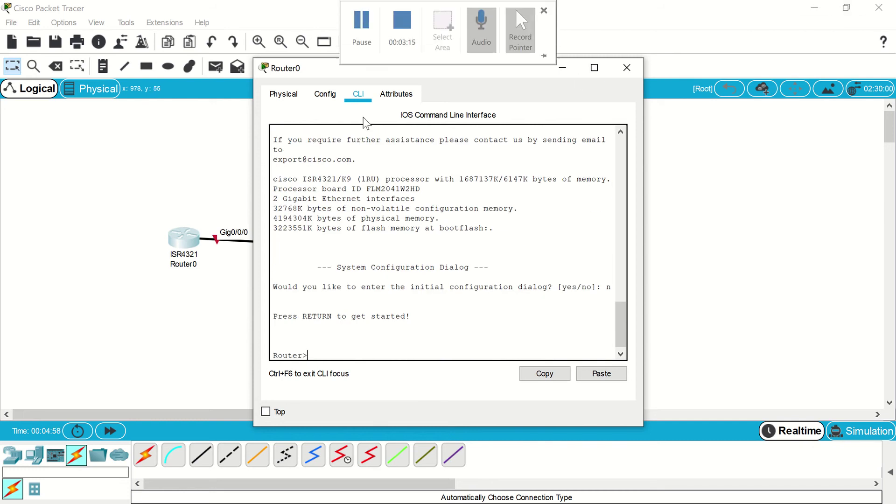
{"action": "left_click_drag", "start_coordinate": [334, 75], "coordinate": [536, 72]}
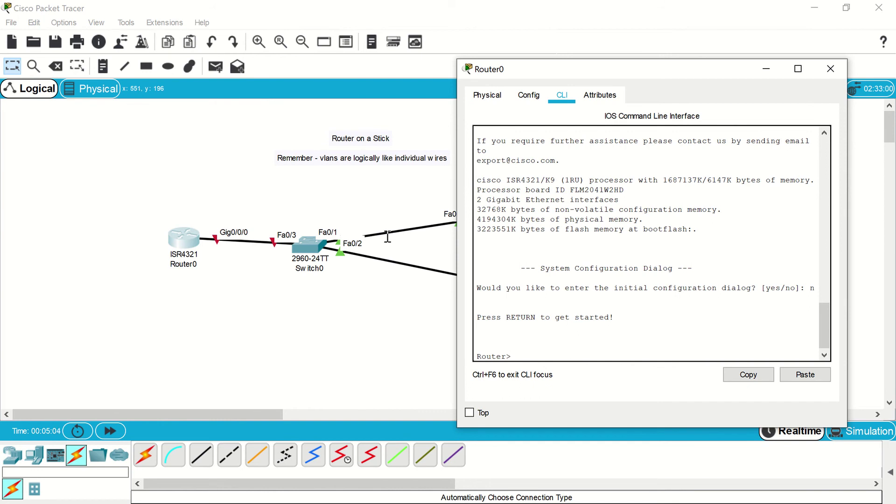
Step: Enter global configuration mode on Router0 and enable interface gig0/0/0 with no shut
{"action": "type", "text": "en"}
{"action": "key", "text": "Return"}
{"action": "type", "text": "conf t"}
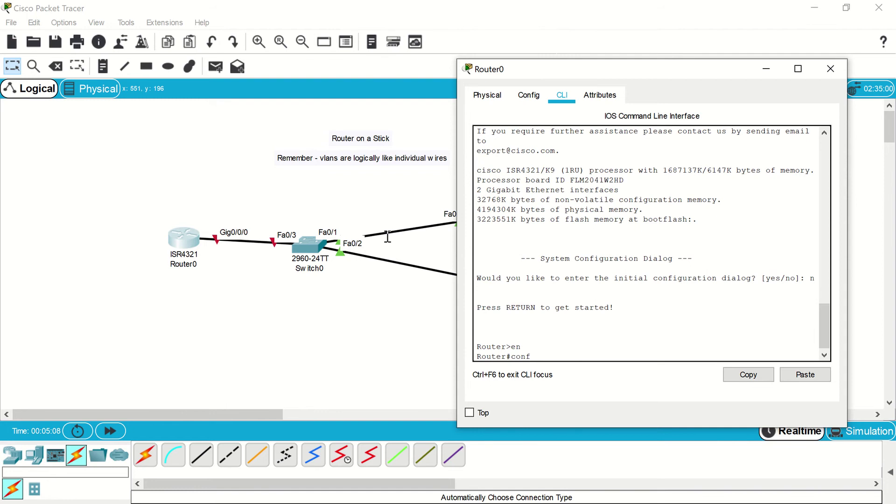
{"action": "key", "text": "Return"}
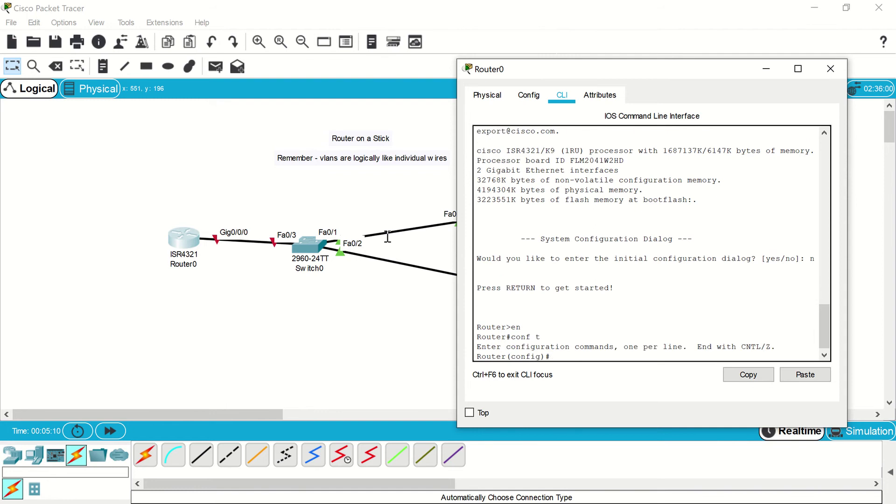
{"action": "type", "text": "int gig0"}
{"action": "type", "text": "/0/0"}
{"action": "key", "text": "Return"}
{"action": "type", "text": "no shut"}
{"action": "key", "text": "Return"}
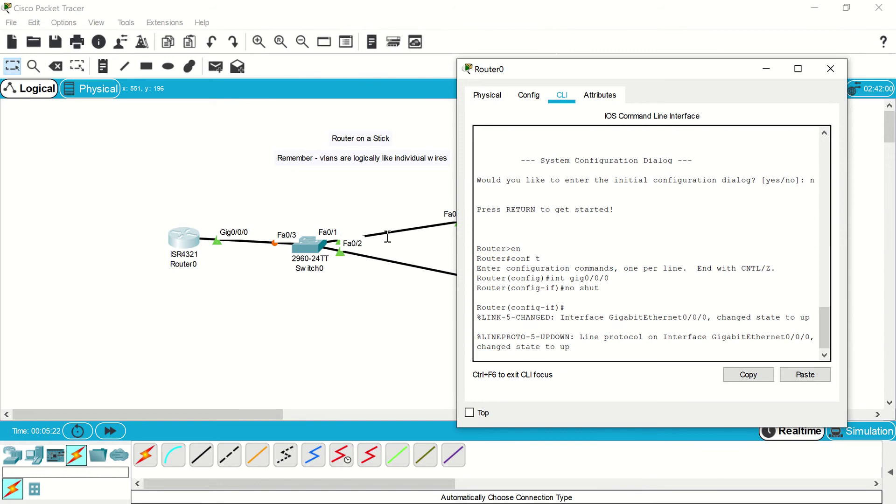
{"action": "key", "text": "Return"}
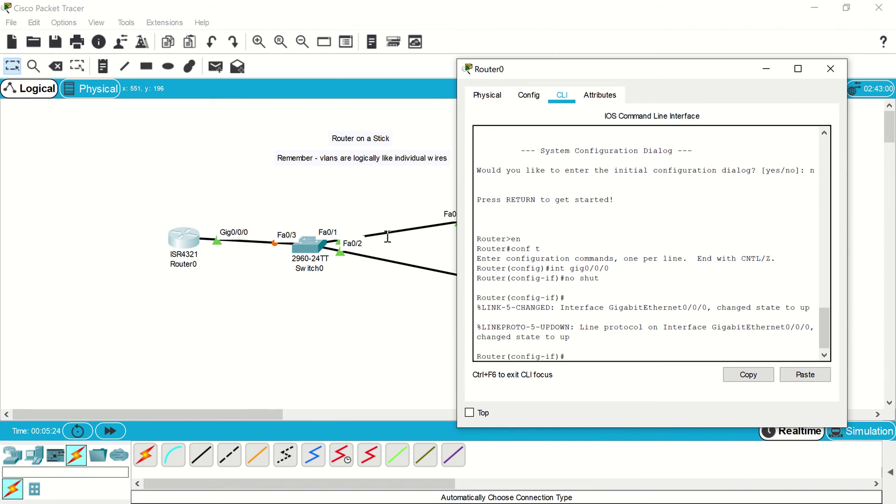
Step: Create subinterface gig0/0/0.10 on Router0 for VLAN 10
{"action": "type", "text": "int gig0/0/0.10"}
{"action": "key", "text": "Return"}
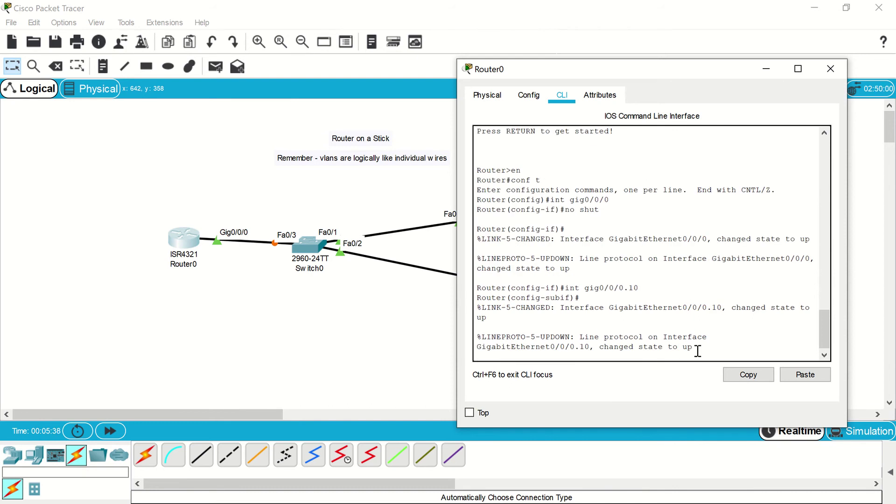
{"action": "key", "text": "Return"}
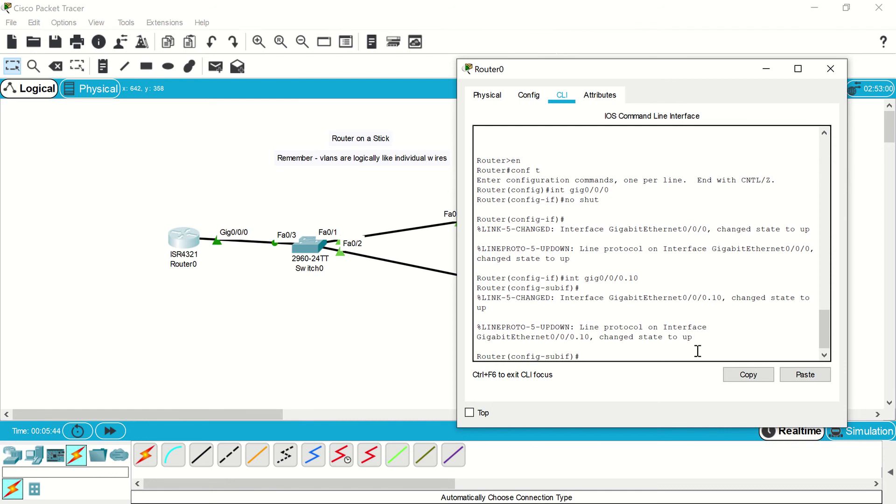
Step: Query the help for encapsulate, clear the entry and list the commands available in subinterface configuration mode
{"action": "type", "text": "encapsulate"}
{"action": "key", "text": "Tab"}
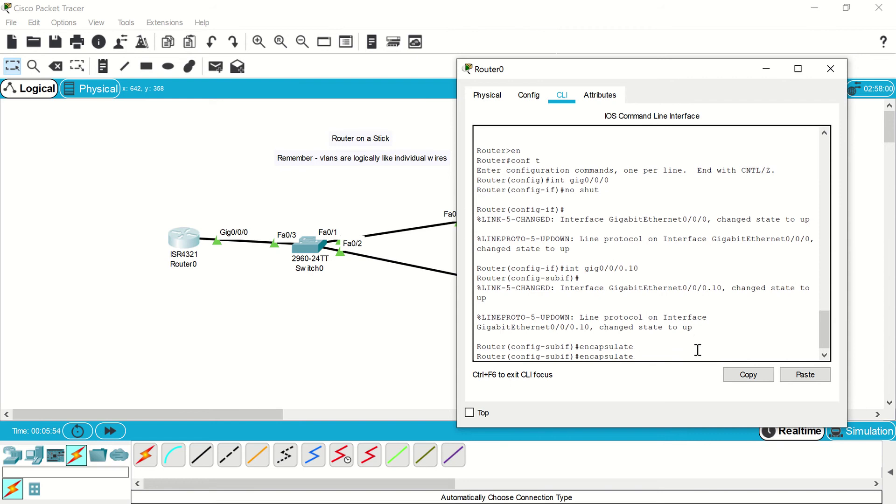
{"action": "type", "text": "?"}
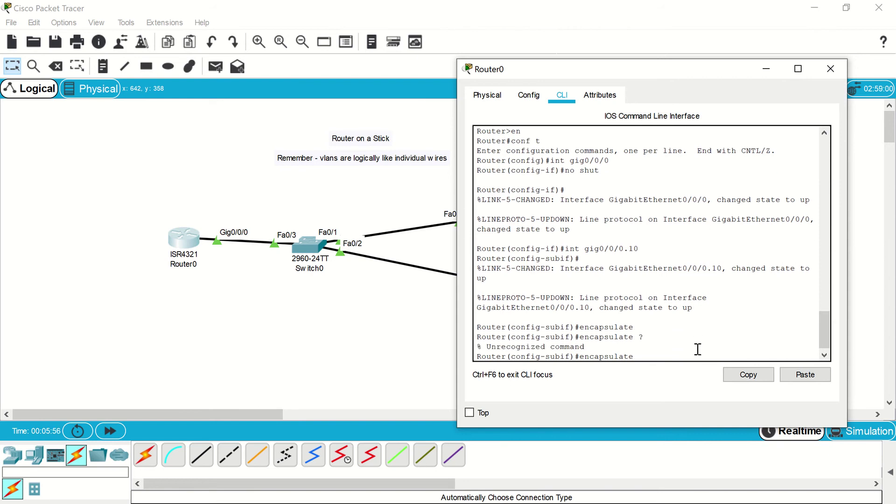
{"action": "key", "text": "BackSpace"}
{"action": "key", "text": "BackSpace"}
{"action": "key", "text": "BackSpace"}
{"action": "key", "text": "BackSpace"}
{"action": "key", "text": "BackSpace"}
{"action": "key", "text": "BackSpace"}
{"action": "key", "text": "BackSpace"}
{"action": "key", "text": "BackSpace"}
{"action": "key", "text": "BackSpace"}
{"action": "key", "text": "BackSpace"}
{"action": "key", "text": "BackSpace"}
{"action": "type", "text": "e"}
{"action": "type", "text": "?"}
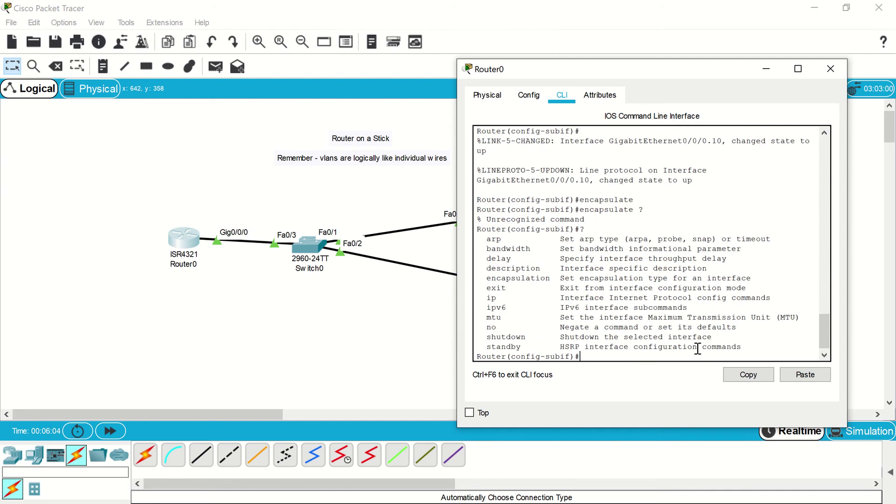
Step: Look up the encapsulation options and set dot1q encapsulation with VLAN ID 10 on subinterface gig0/0/0.10
{"action": "type", "text": "encapsulation ?"}
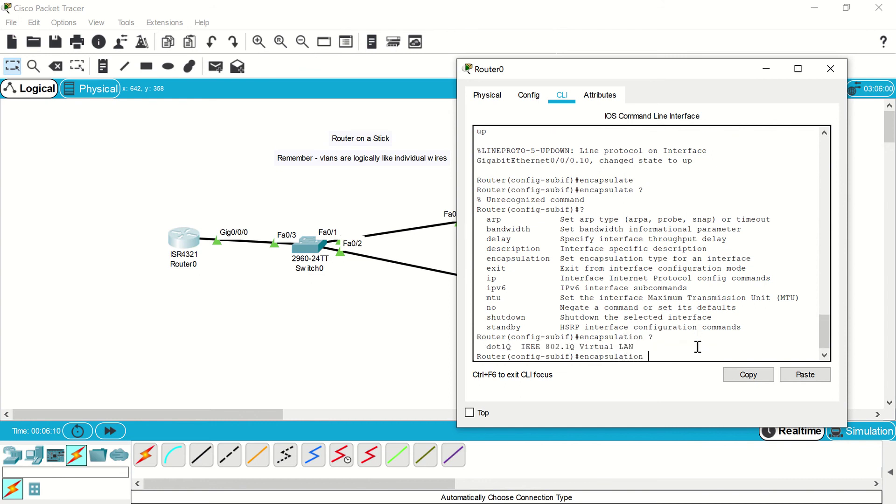
{"action": "type", "text": "dot1q"}
{"action": "type", "text": "?"}
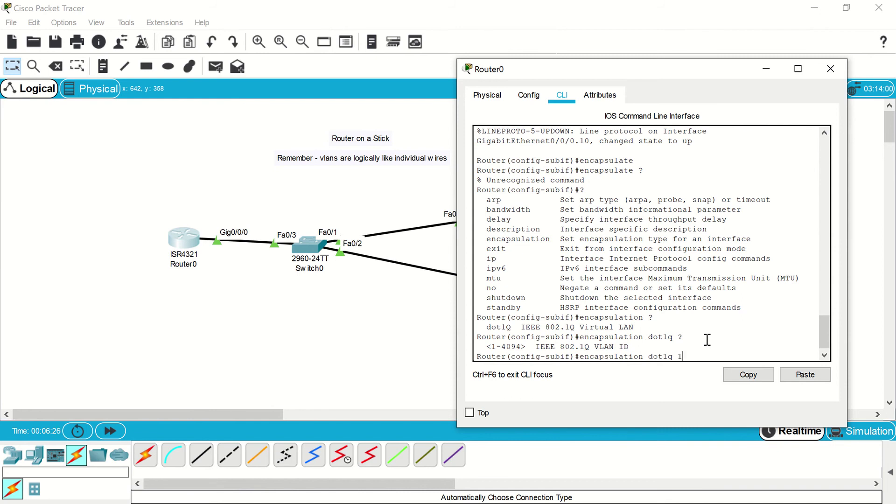
{"action": "type", "text": "10"}
{"action": "key", "text": "Return"}
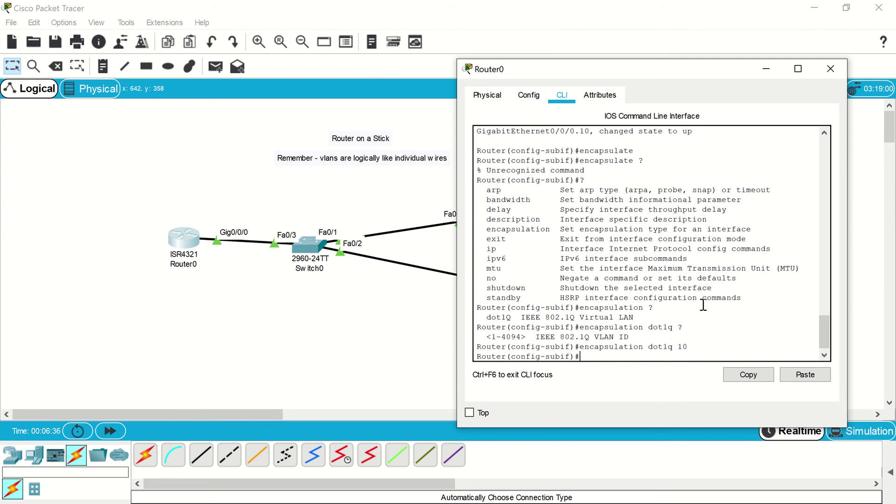
Step: Assign IP address 192.168.10.1 with mask 255.255.255.0 to subinterface gig0/0/0.10
{"action": "type", "text": "ip address 192.168.10.1"}
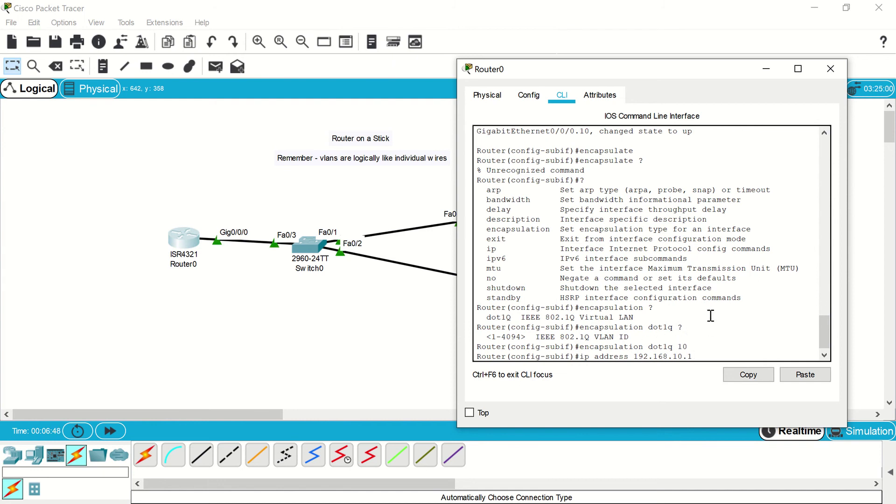
{"action": "key", "text": "Return"}
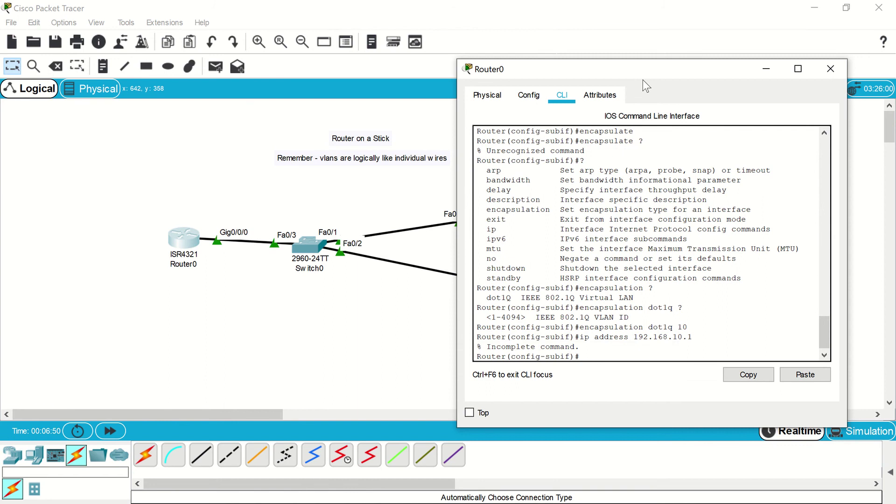
{"action": "key", "text": "Up"}
{"action": "type", "text": "255.255.255.0"}
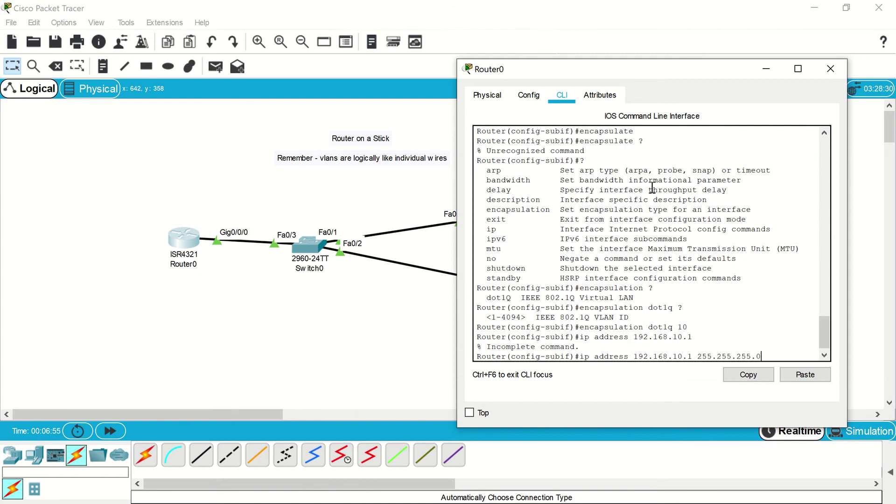
{"action": "key", "text": "Return"}
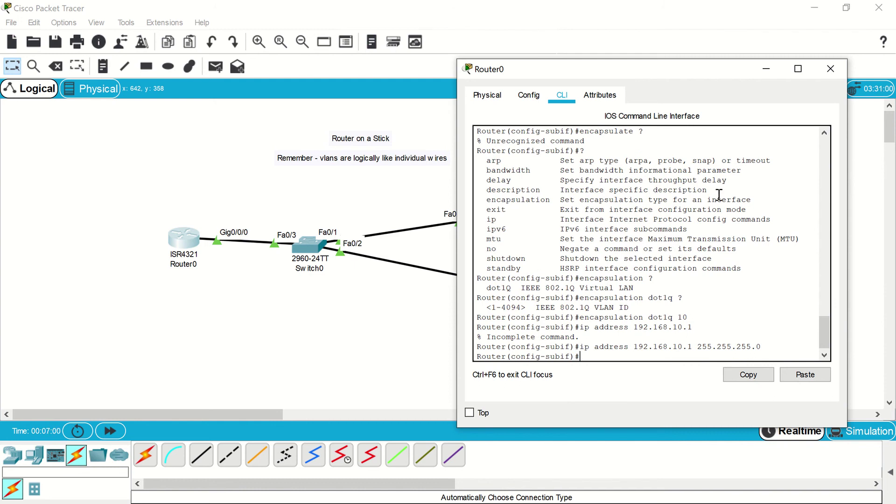
Step: Create subinterface gig0/0/0.20 on Router0 and set its encapsulation to dot1q 20
{"action": "type", "text": "int gig0/0/0.20"}
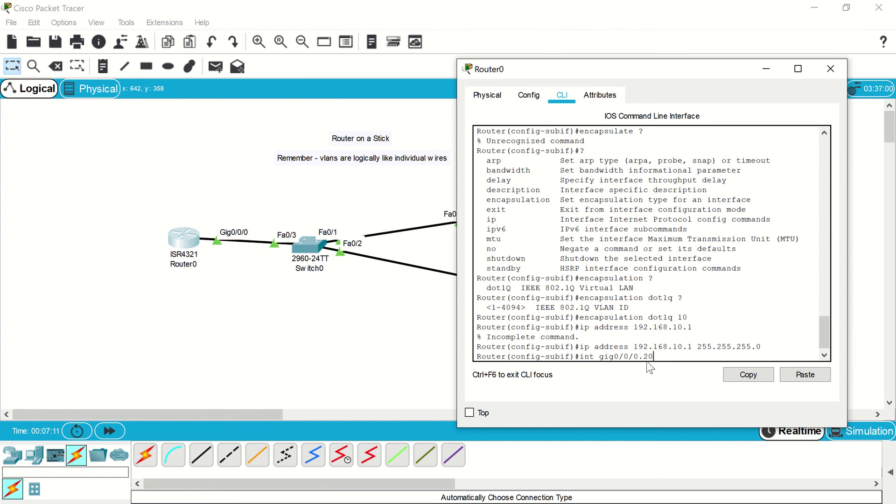
{"action": "key", "text": "BackSpace"}
{"action": "type", "text": "0"}
{"action": "key", "text": "Return"}
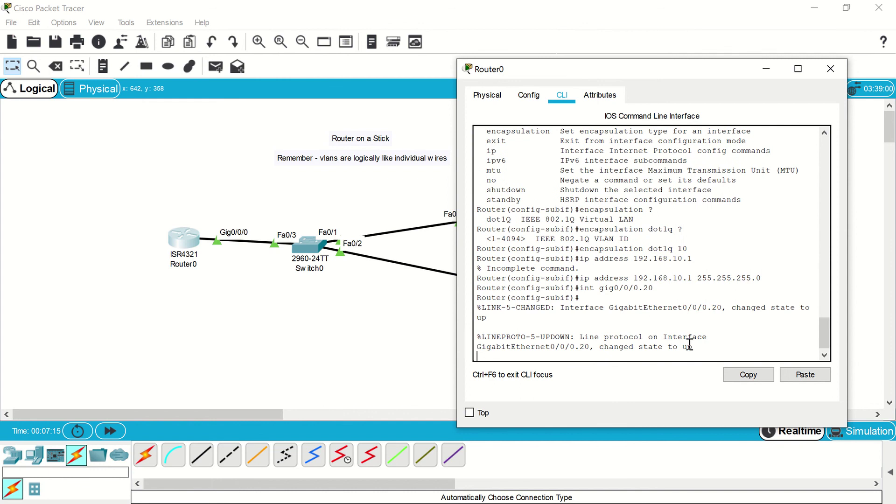
{"action": "key", "text": "Return"}
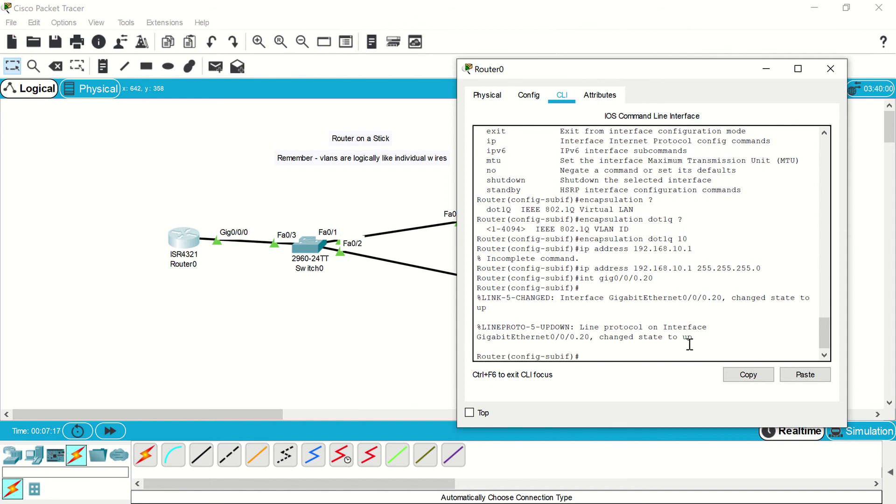
{"action": "type", "text": "encapsulation dot1q 20"}
{"action": "key", "text": "Return"}
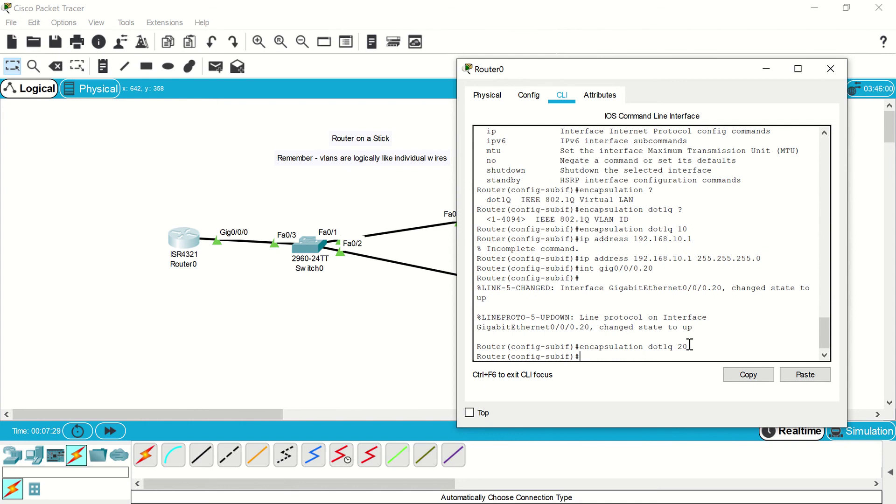
Step: Assign IP address 192.168.20.1 with mask 255.255.255.0 to subinterface gig0/0/0.20
{"action": "type", "text": "ip address 1"}
{"action": "type", "text": "92.16"}
{"action": "type", "text": "8.20.1"}
{"action": "type", "text": " 255"}
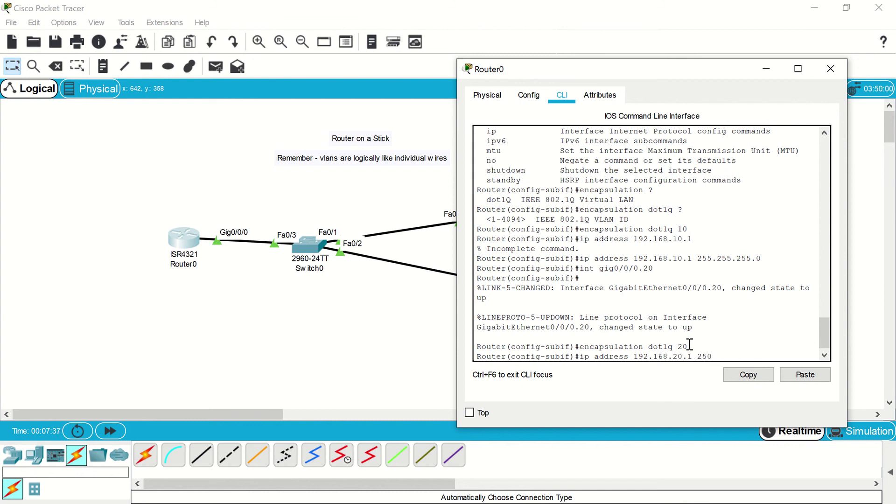
{"action": "type", "text": ".255.255.0"}
{"action": "key", "text": "Return"}
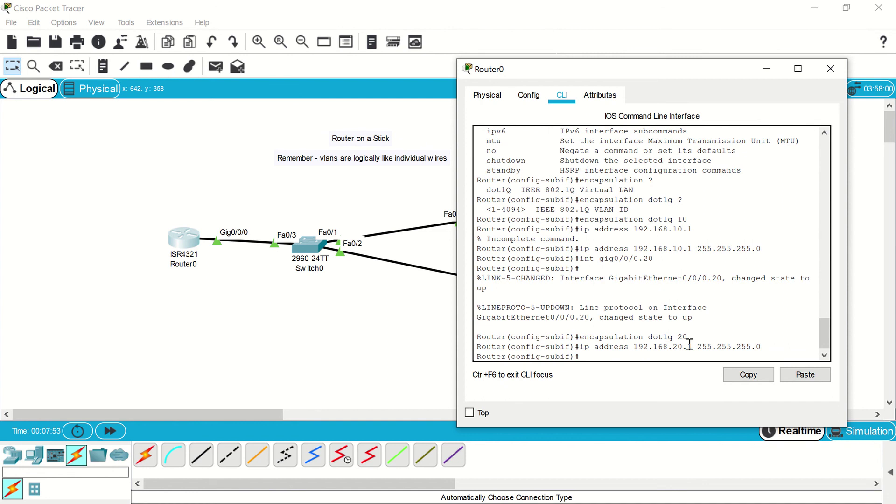
Step: Put Router0's window away, open PC0's IP configuration and narrow its window so the VLAN notes stay in view
{"action": "left_click_drag", "start_coordinate": [716, 71], "coordinate": [332, 58]}
{"action": "left_click", "coordinate": [445, 58]}
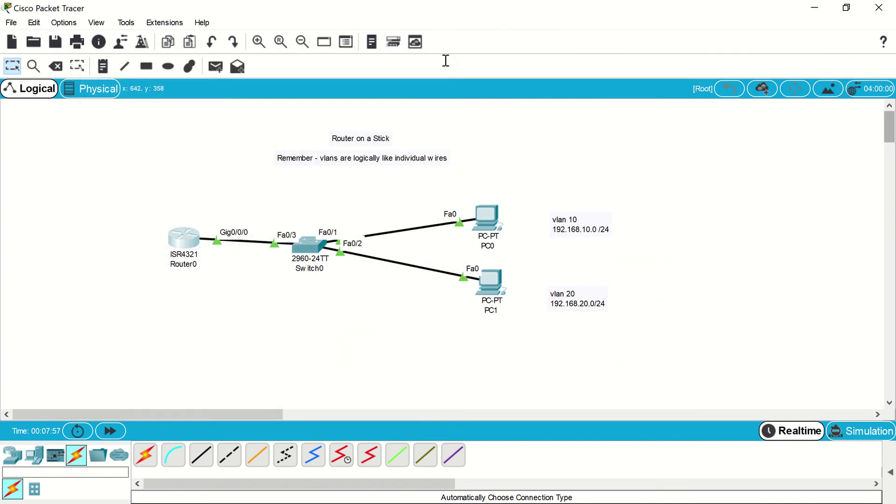
{"action": "left_click", "coordinate": [492, 216]}
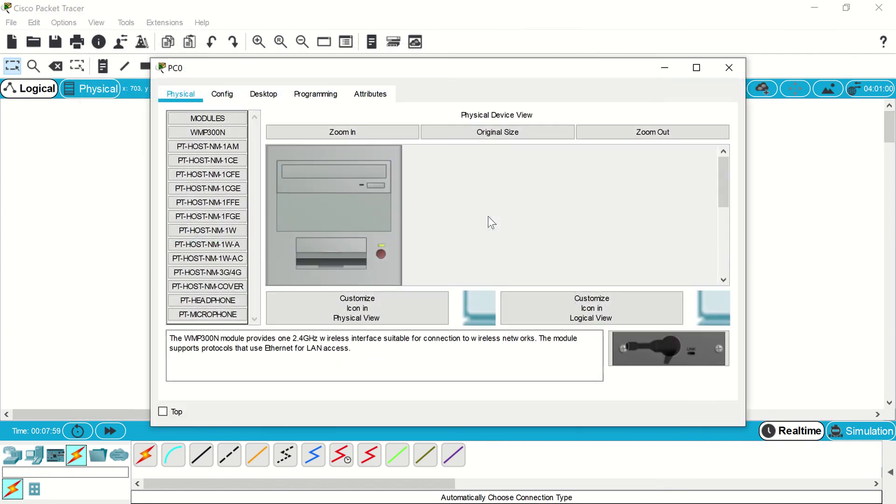
{"action": "left_click", "coordinate": [263, 94]}
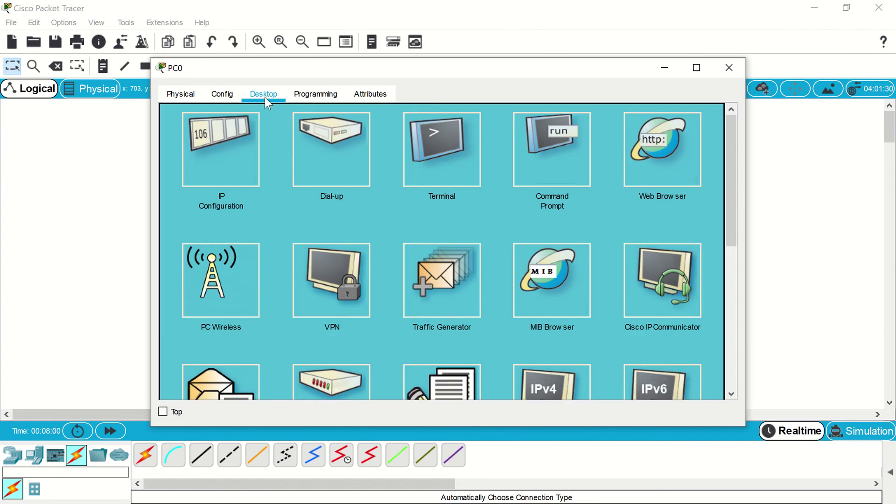
{"action": "left_click", "coordinate": [218, 156]}
{"action": "left_click", "coordinate": [371, 151]}
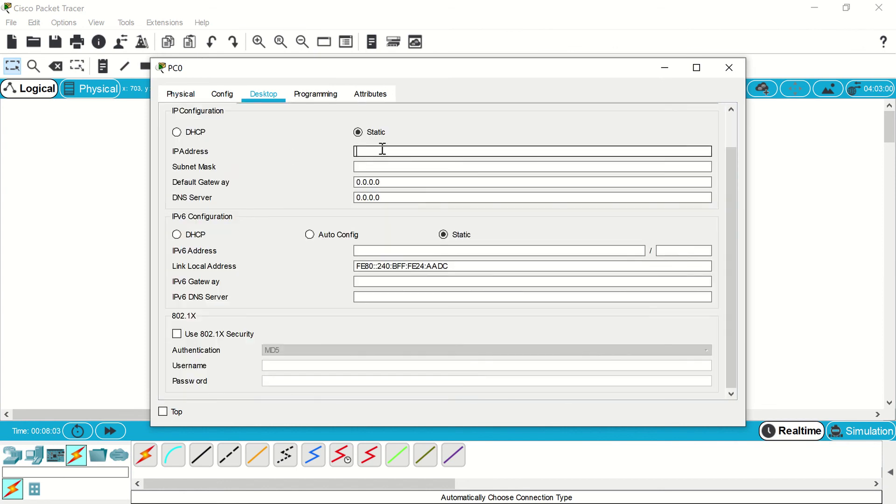
{"action": "left_click_drag", "start_coordinate": [506, 63], "coordinate": [537, 41]}
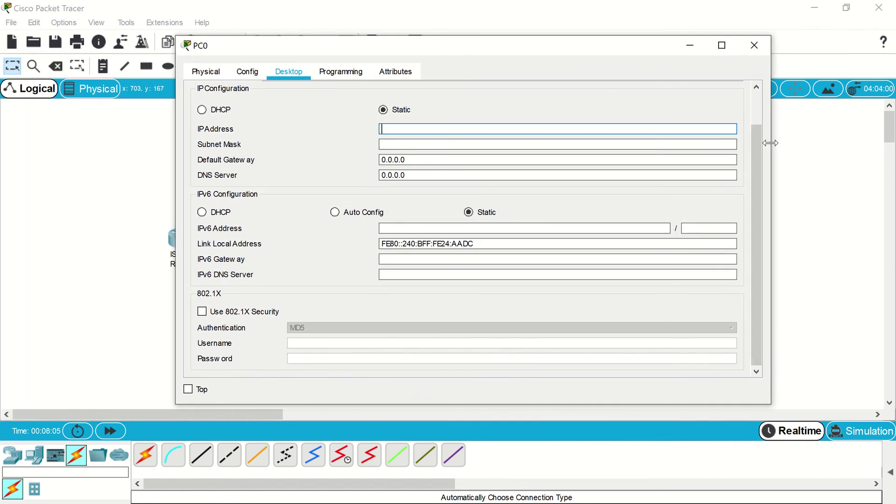
{"action": "left_click", "coordinate": [779, 134]}
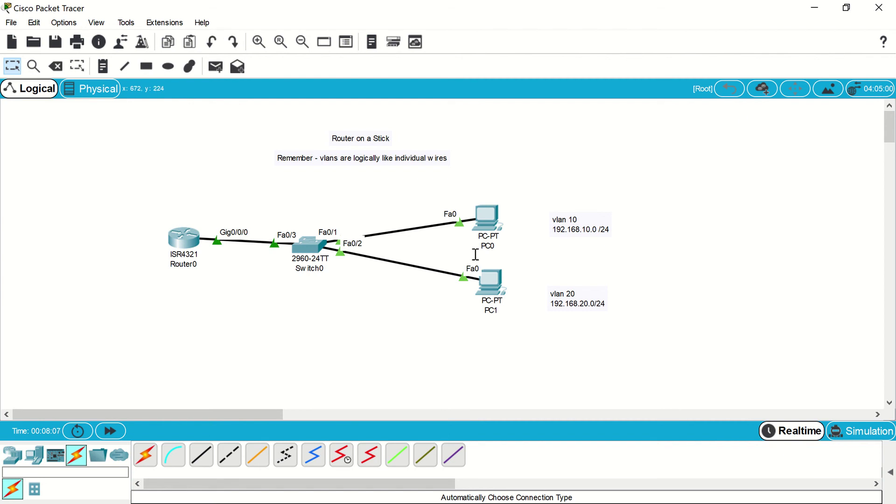
{"action": "left_click", "coordinate": [493, 224]}
{"action": "left_click_drag", "start_coordinate": [771, 138], "coordinate": [565, 143]}
{"action": "left_click_drag", "start_coordinate": [398, 45], "coordinate": [306, 36]}
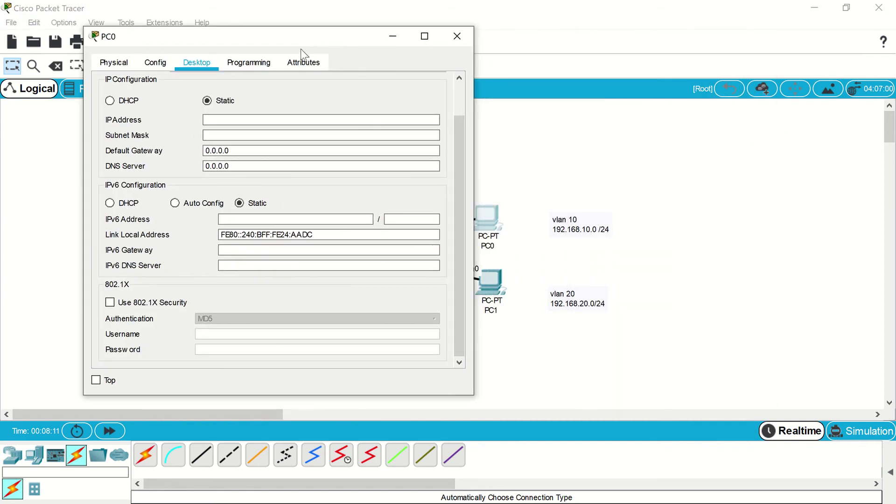
Step: Give PC0 the static IP address 192.168.10.2, mask 255.255.255.0 and default gateway 192.168.10.1, and close its window
{"action": "left_click", "coordinate": [266, 120]}
{"action": "type", "text": "192"}
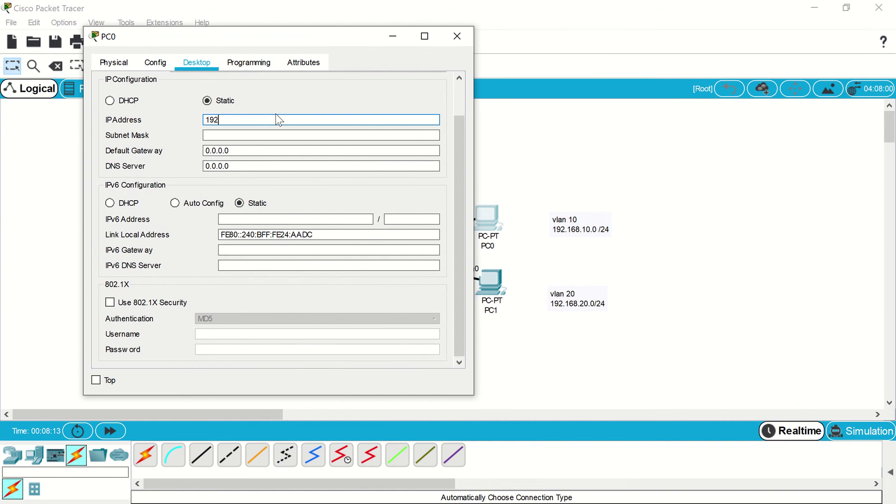
{"action": "type", "text": ".168.10.2"}
{"action": "key", "text": "Tab"}
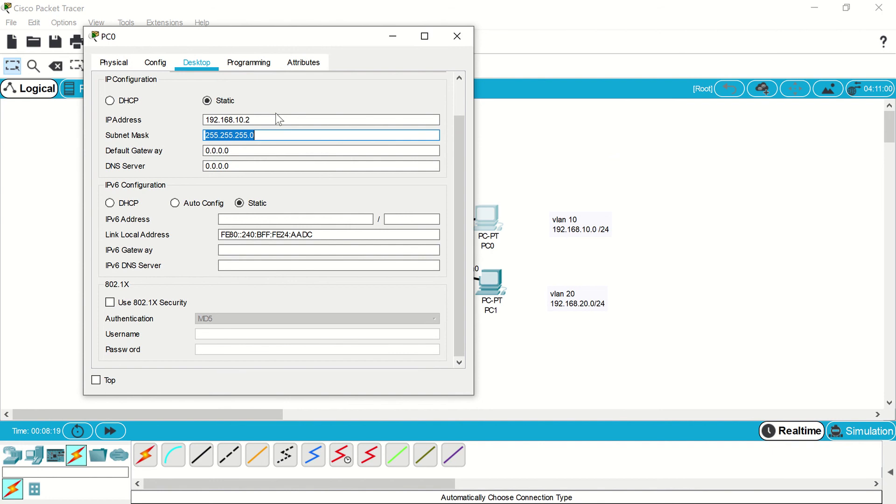
{"action": "key", "text": "Tab"}
{"action": "type", "text": "192.168.10"}
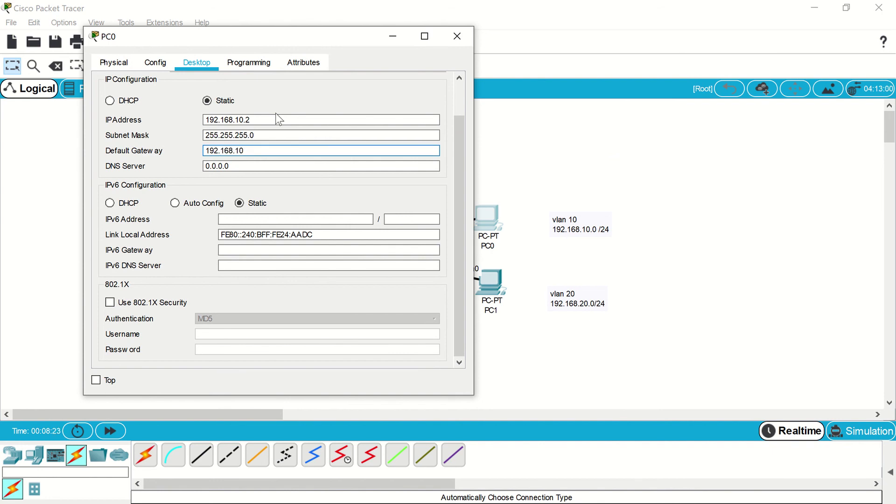
{"action": "type", "text": ".1"}
{"action": "left_click", "coordinate": [462, 35]}
Step: Give PC1 the static IP address 192.168.20.2, mask 255.255.255.0 and default gateway 192.168.20.1
{"action": "left_click", "coordinate": [490, 281]}
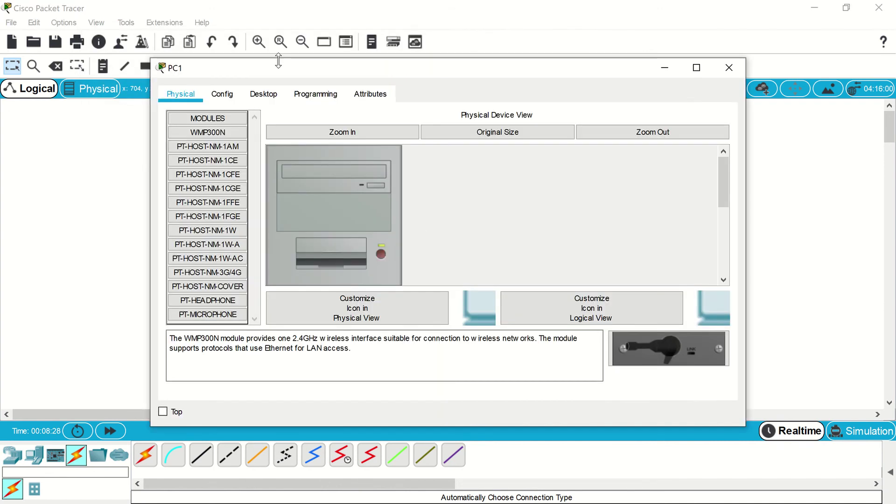
{"action": "left_click", "coordinate": [266, 95]}
{"action": "left_click", "coordinate": [222, 159]}
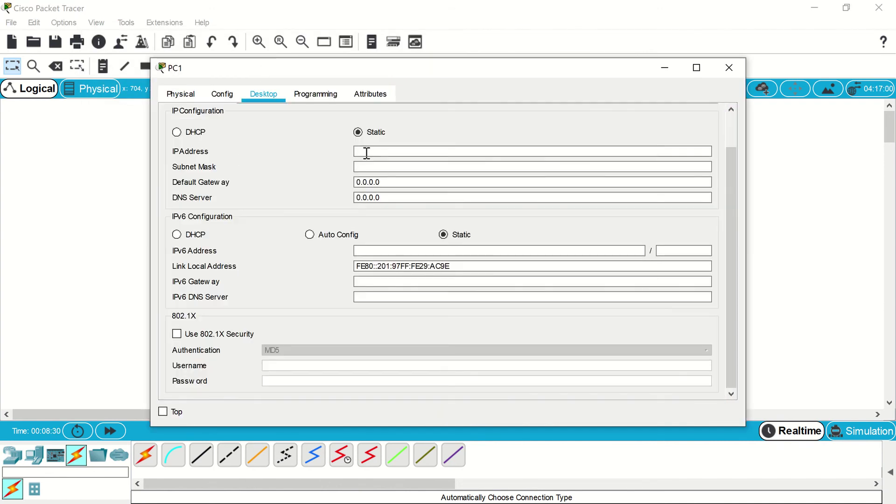
{"action": "left_click", "coordinate": [367, 152]}
{"action": "type", "text": "192.16."}
{"action": "key", "text": "BackSpace"}
{"action": "key", "text": "BackSpace"}
{"action": "key", "text": "BackSpace"}
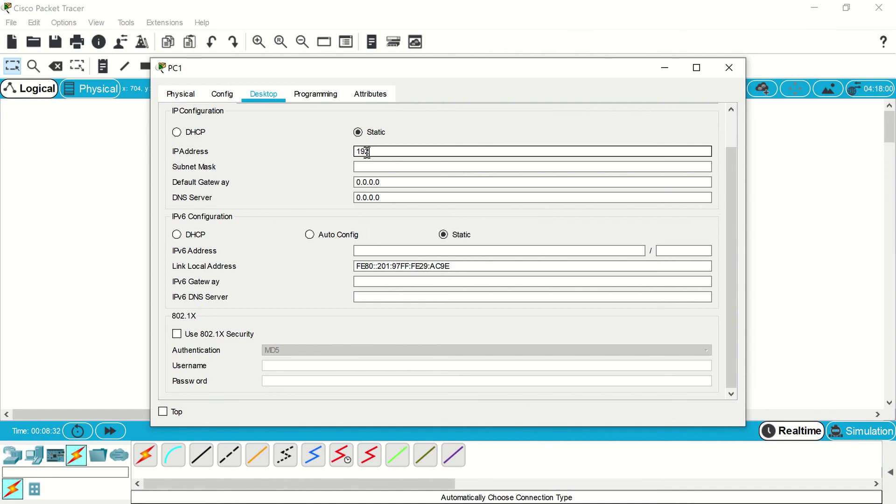
{"action": "type", "text": ".168."}
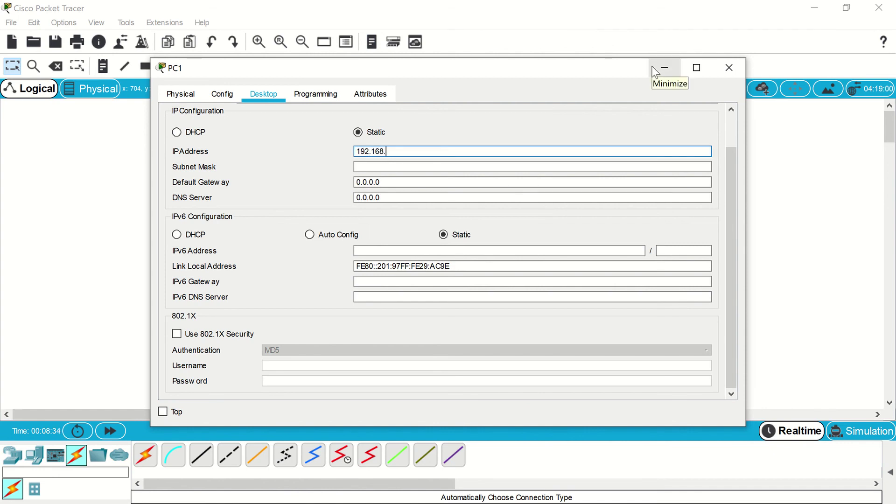
{"action": "type", "text": "20.2"}
{"action": "key", "text": "Tab"}
{"action": "key", "text": "Tab"}
{"action": "type", "text": "192.168.20.1"}
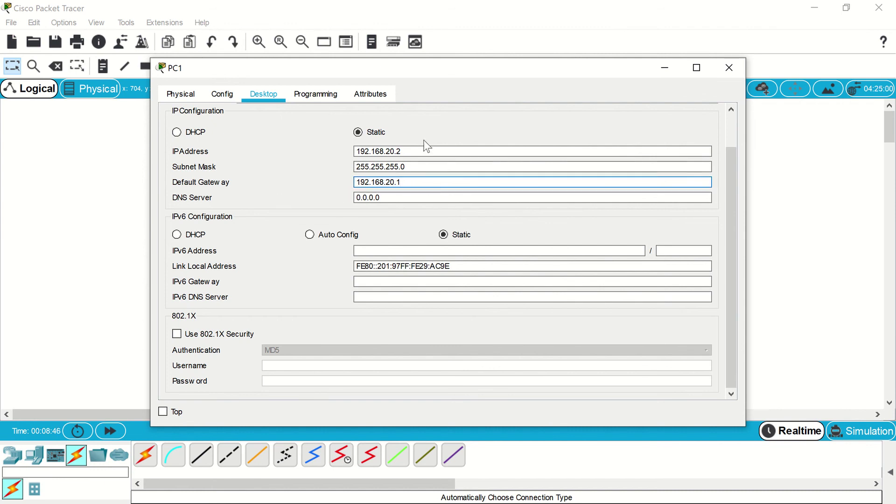
Step: Close PC1's IP configuration and open its Command Prompt
{"action": "left_click_drag", "start_coordinate": [389, 67], "coordinate": [355, 40]}
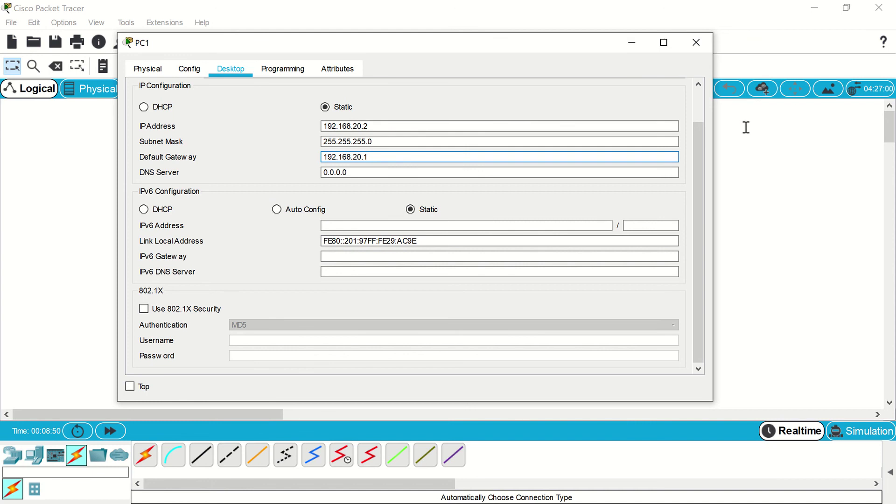
{"action": "scroll", "coordinate": [644, 136], "scroll_direction": "up", "scroll_amount": 1}
{"action": "left_click", "coordinate": [679, 90]}
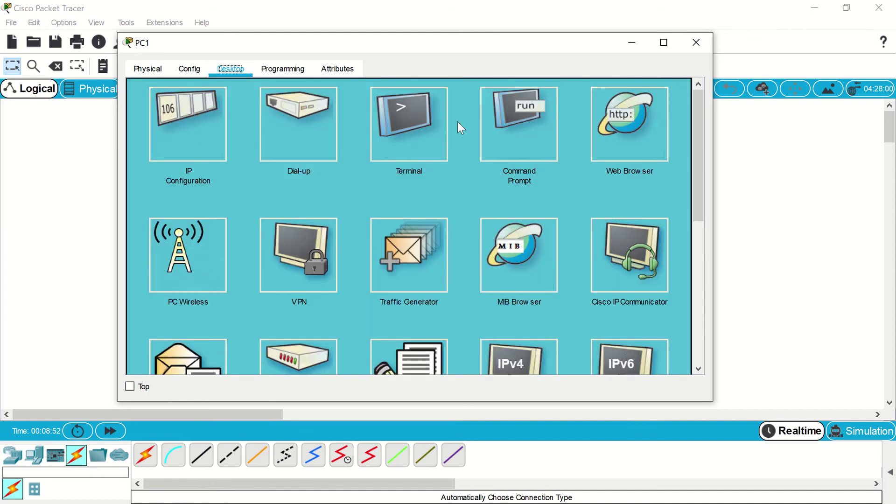
{"action": "left_click", "coordinate": [517, 125]}
Step: Check the topology for PC0's network and ping 192.168.10.2 twice from PC1 to test inter-VLAN connectivity
{"action": "type", "text": "p"}
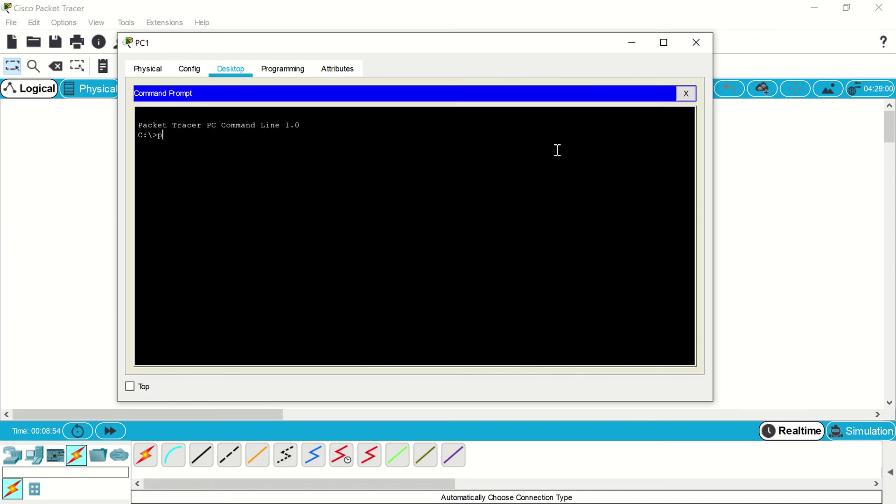
{"action": "type", "text": "ing"}
{"action": "left_click_drag", "start_coordinate": [574, 43], "coordinate": [379, 44]}
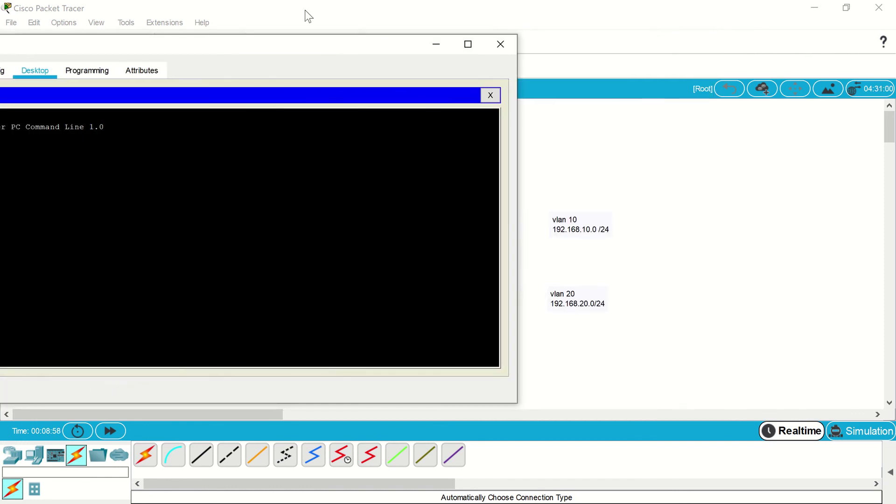
{"action": "left_click_drag", "start_coordinate": [308, 16], "coordinate": [894, 28]}
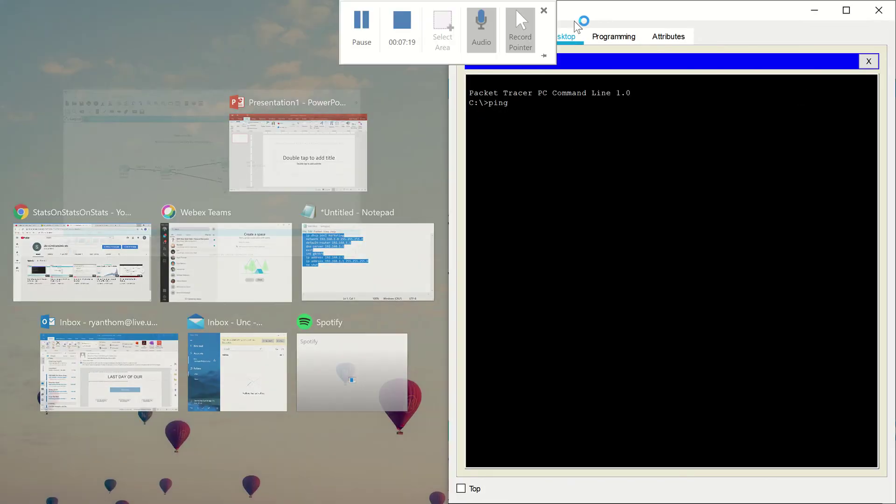
{"action": "left_click_drag", "start_coordinate": [576, 21], "coordinate": [239, 377]}
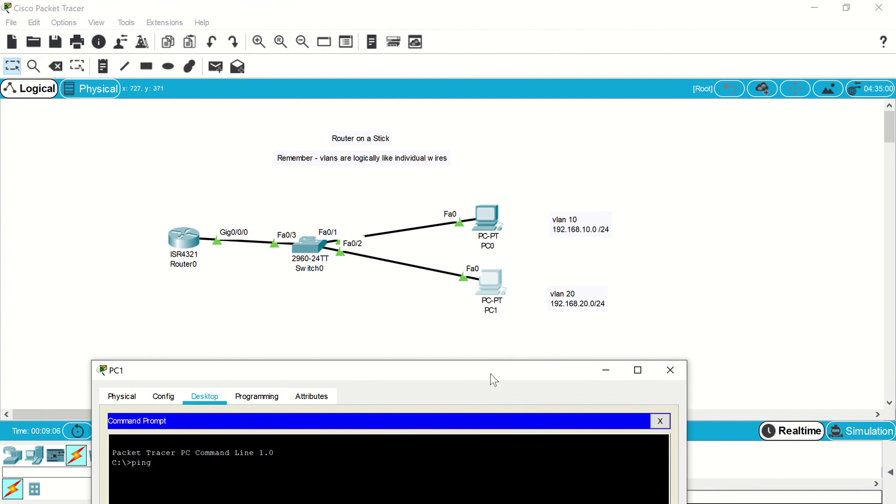
{"action": "left_click_drag", "start_coordinate": [491, 374], "coordinate": [569, 91]}
{"action": "type", "text": "192."}
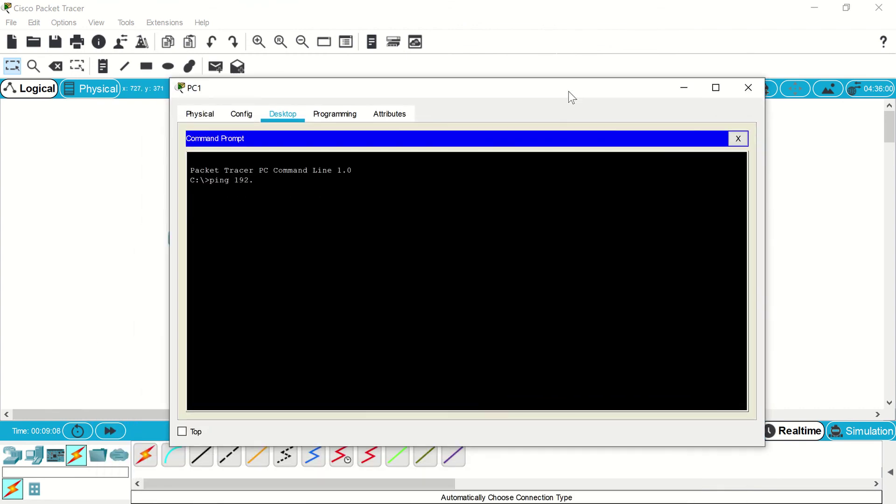
{"action": "type", "text": "168.10.2"}
{"action": "key", "text": "Return"}
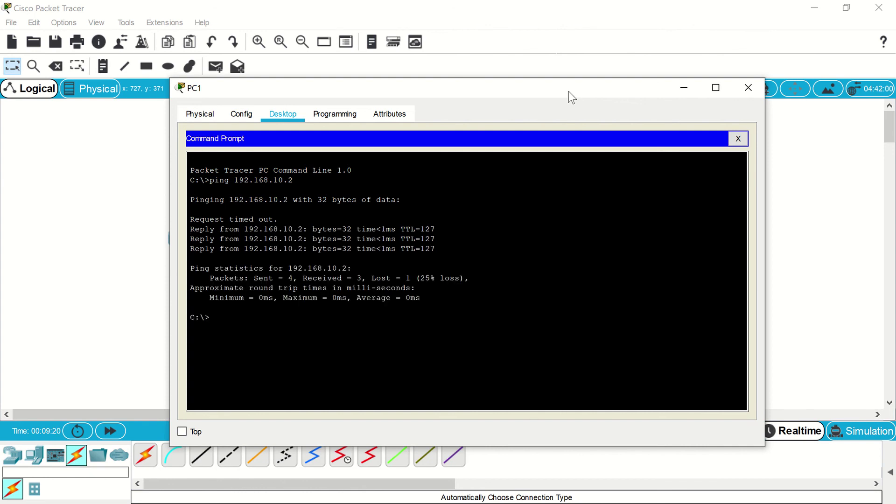
{"action": "key", "text": "Up"}
{"action": "key", "text": "Return"}
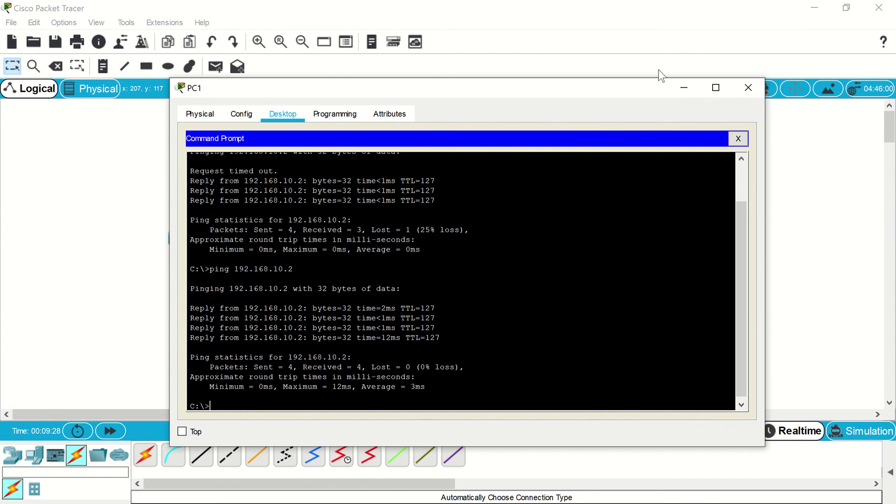
Step: Minimize PC1's window and show the summary of Router0's ports and IP addresses
{"action": "left_click", "coordinate": [680, 93]}
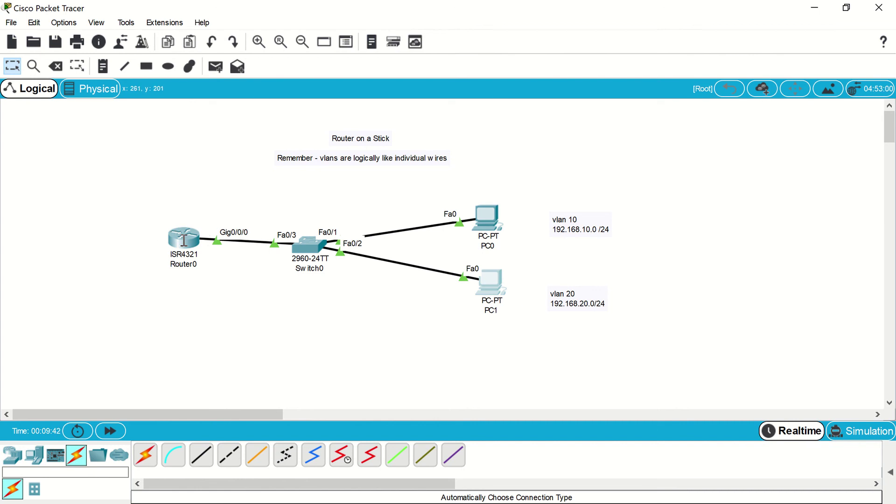
{"action": "mouse_move", "coordinate": [185, 240]}
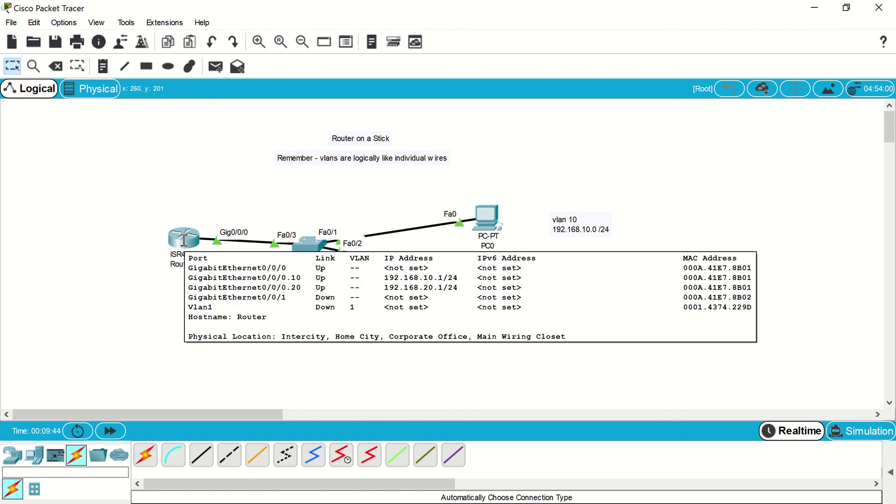